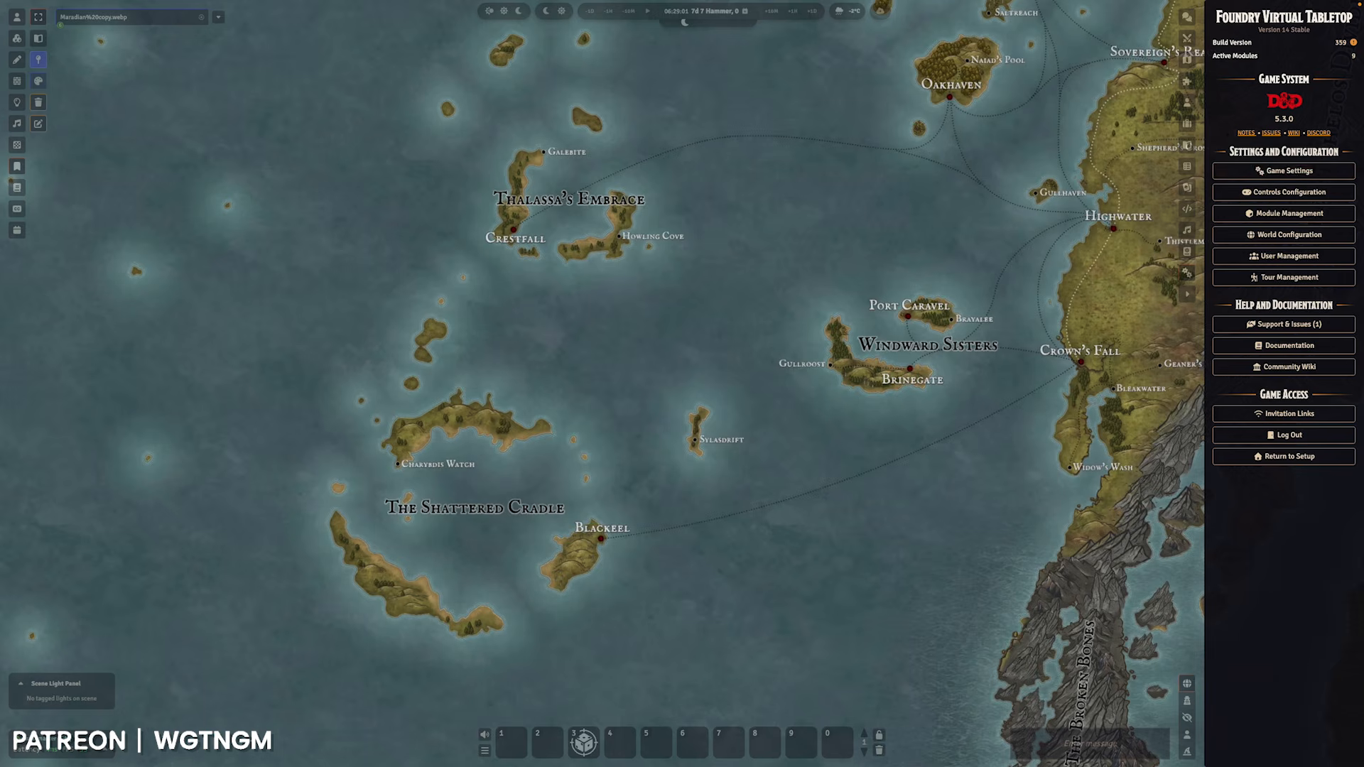
- Review the Campaign Codex module settings, including the map marker options, in the game settings, and close them
left_click(1285, 172)
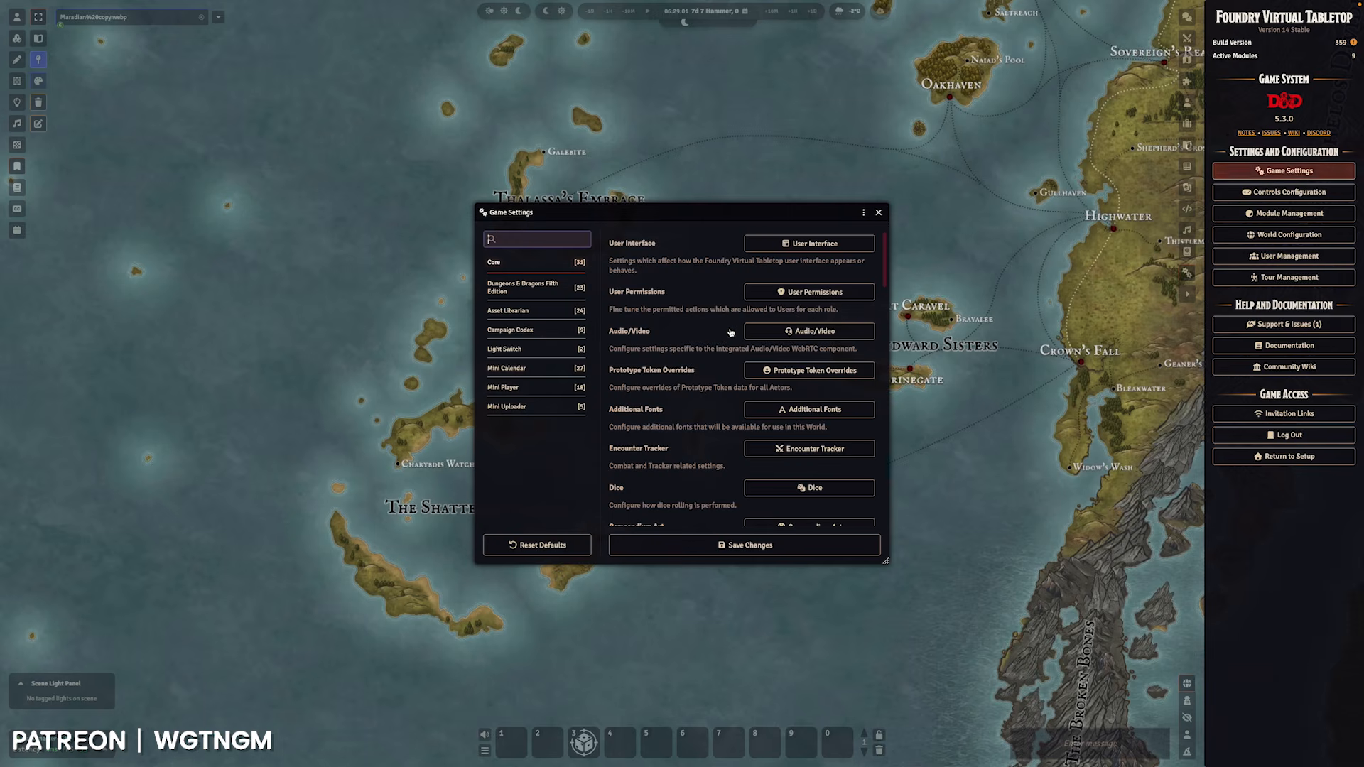
left_click(509, 330)
scroll(729, 343, "down", 1)
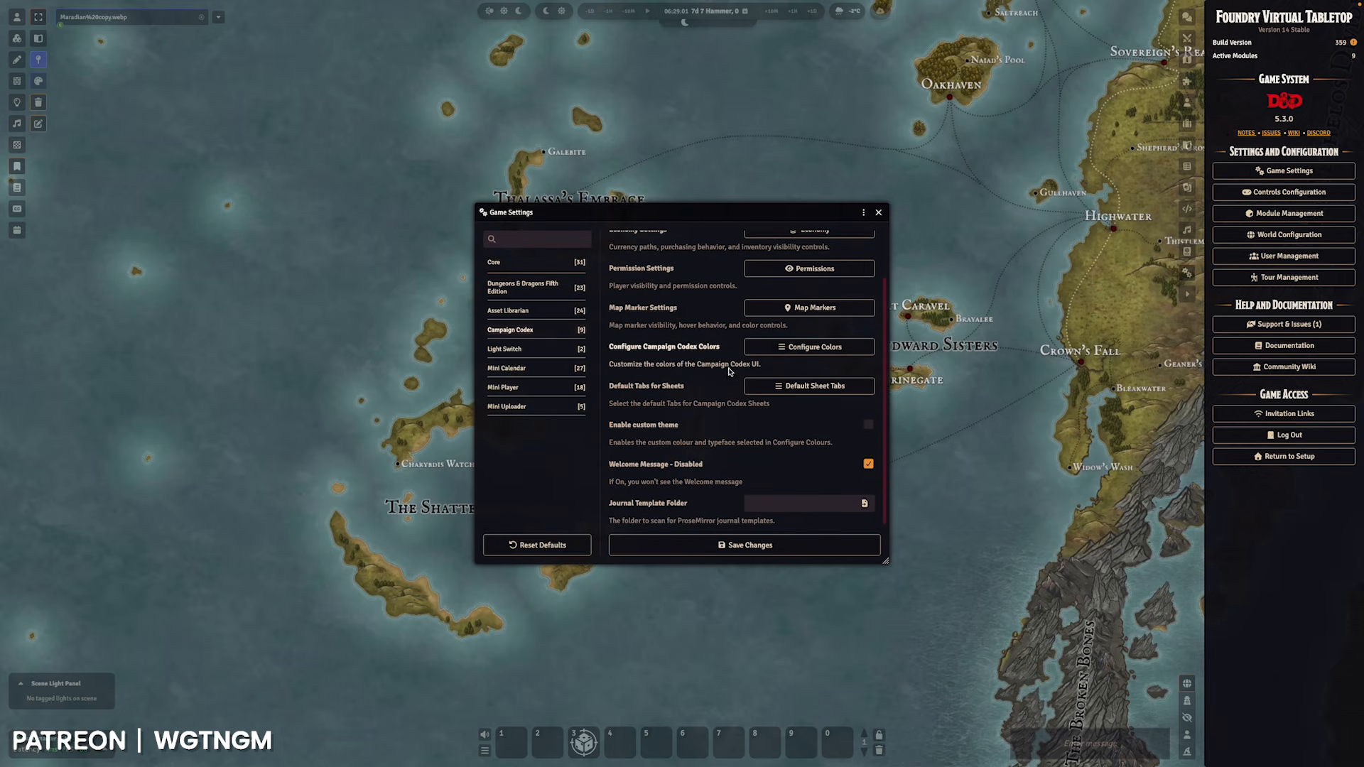
scroll(732, 376, "up", 1)
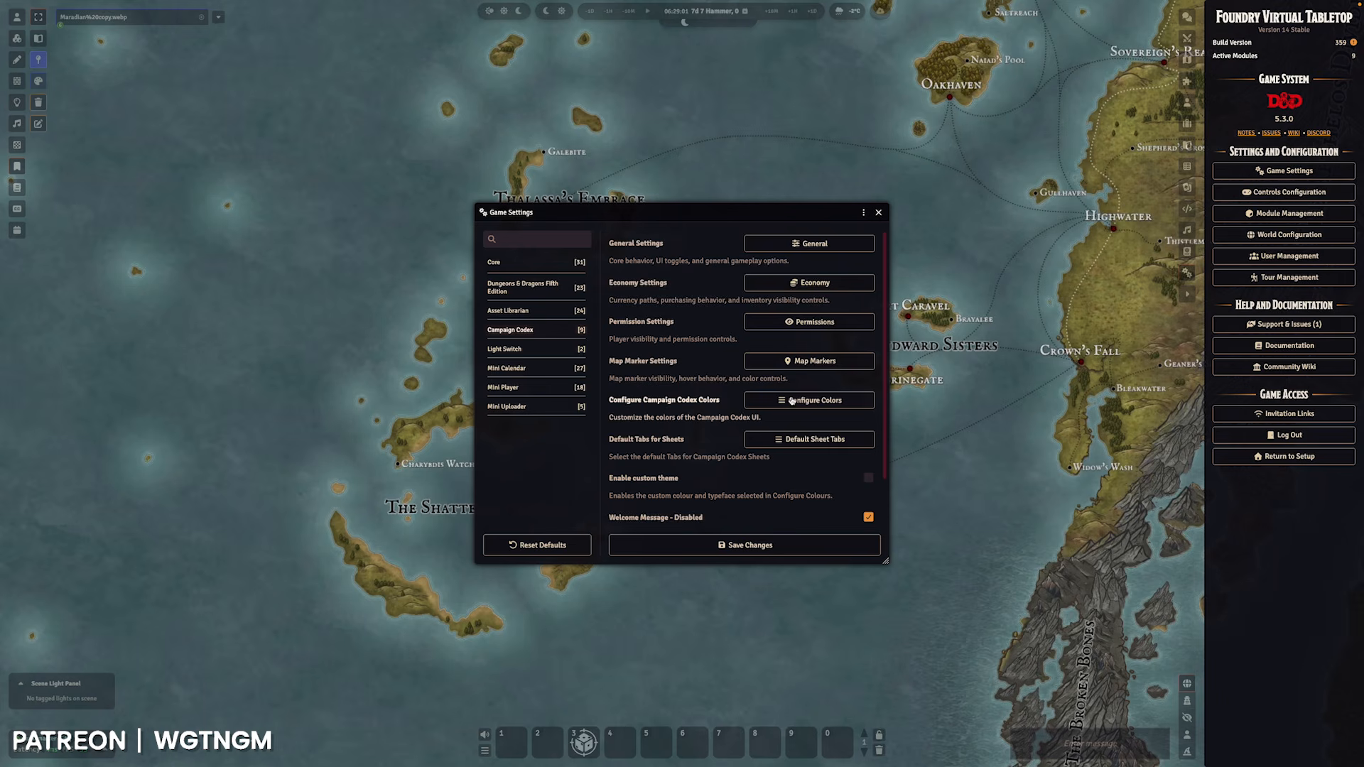
left_click(809, 360)
left_click(836, 260)
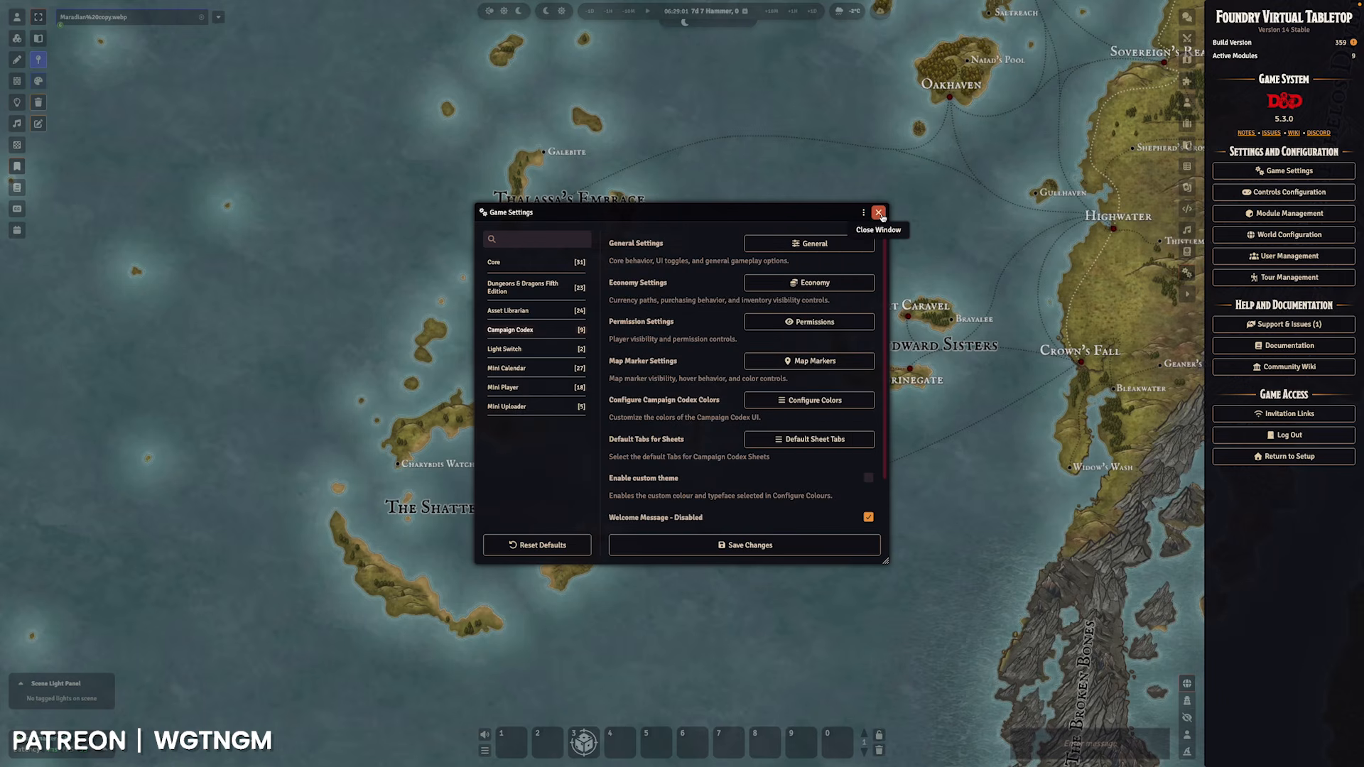
left_click(878, 213)
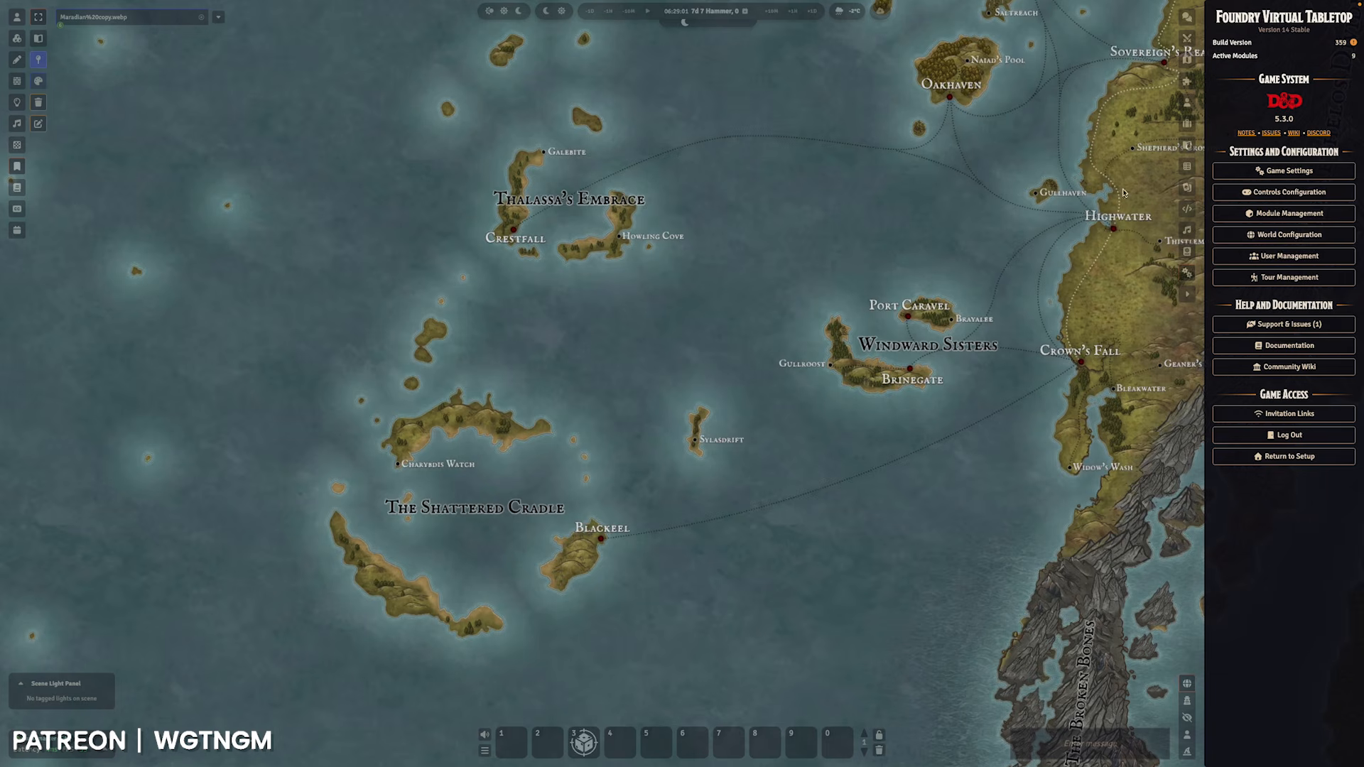
- Open the "test" journal entry from the Campaign Codex - Entries folder and reposition its sheet slightly lower over the map
left_click(1187, 143)
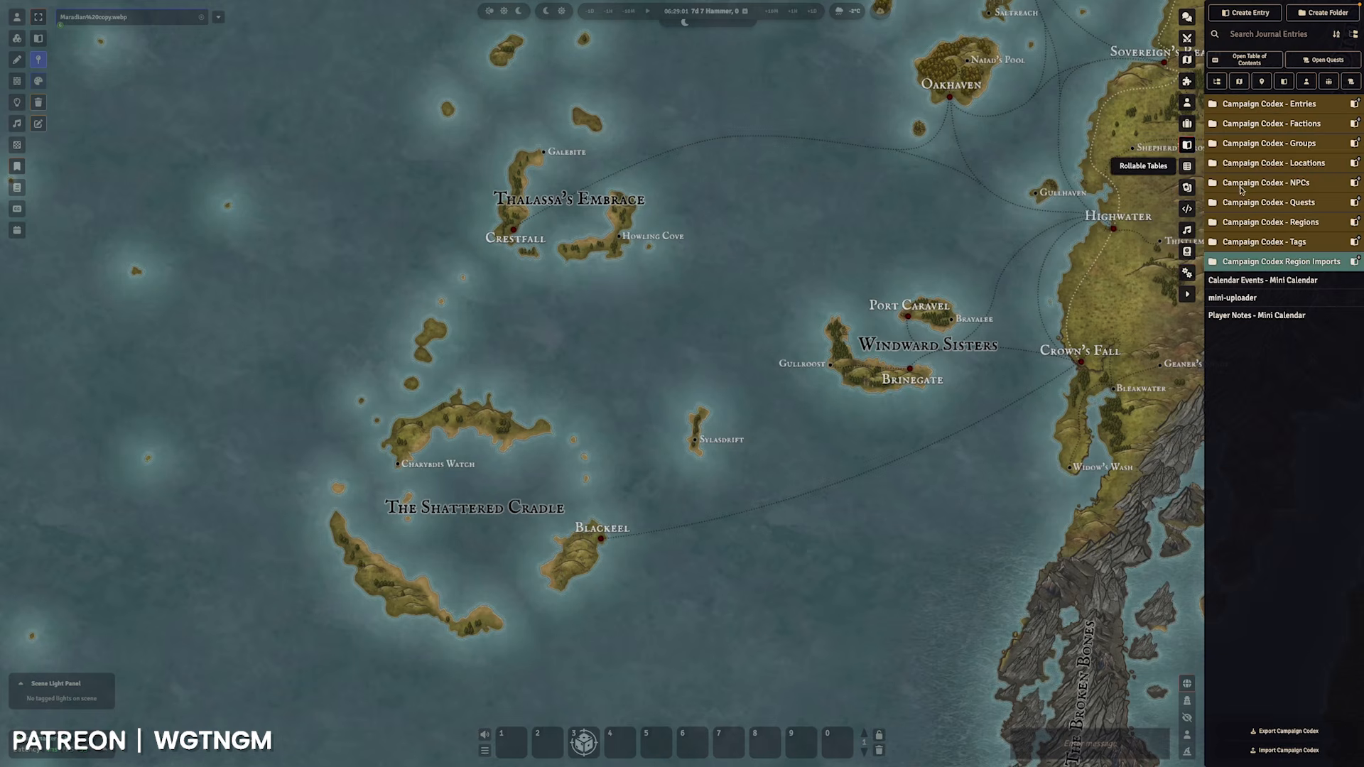
left_click(1278, 105)
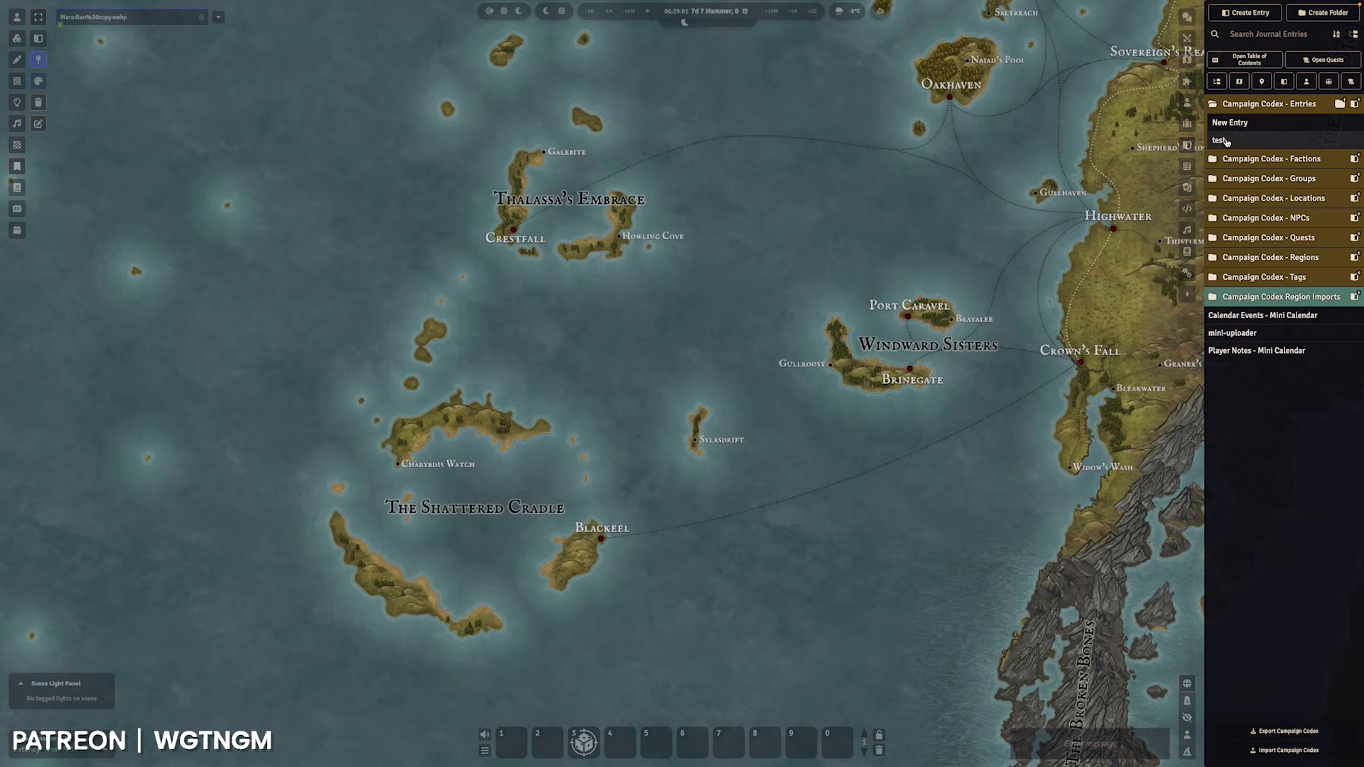
left_click(1219, 140)
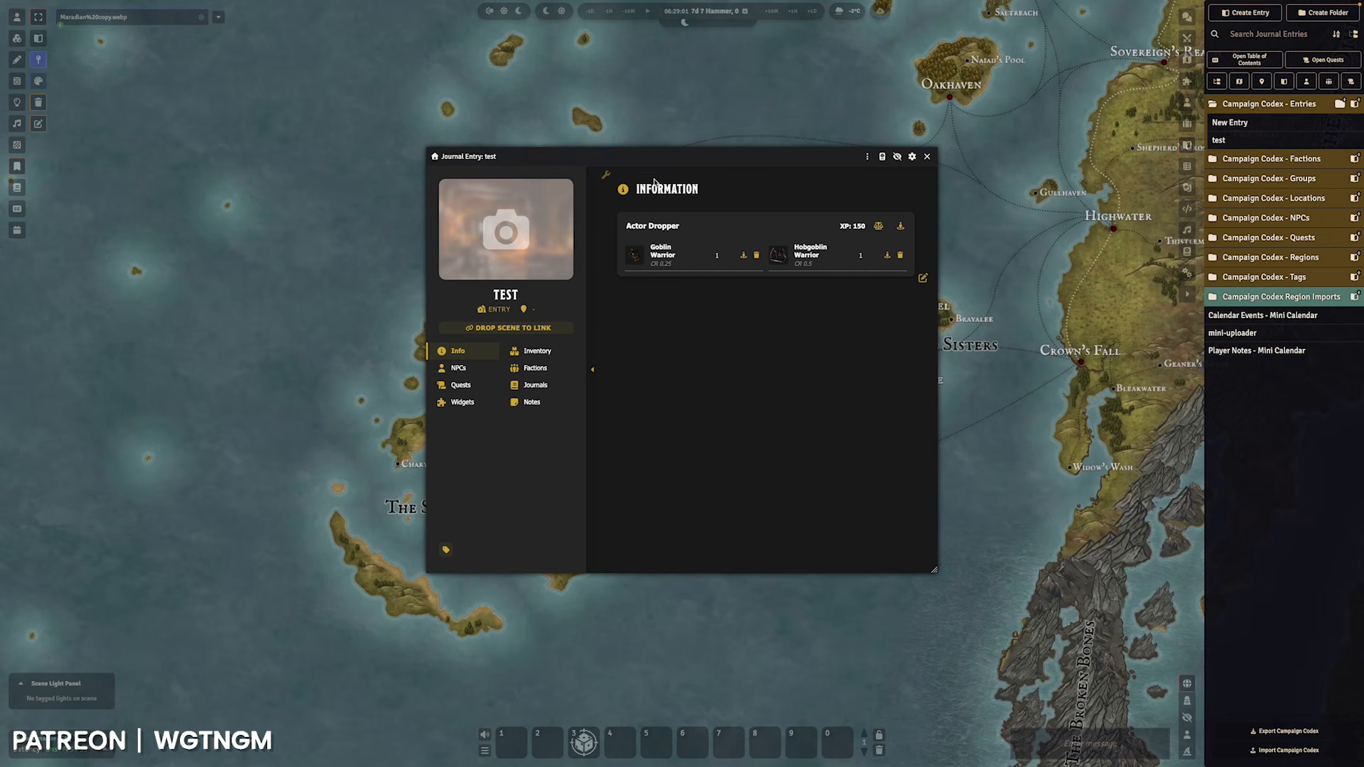
left_click_drag(652, 157, 637, 186)
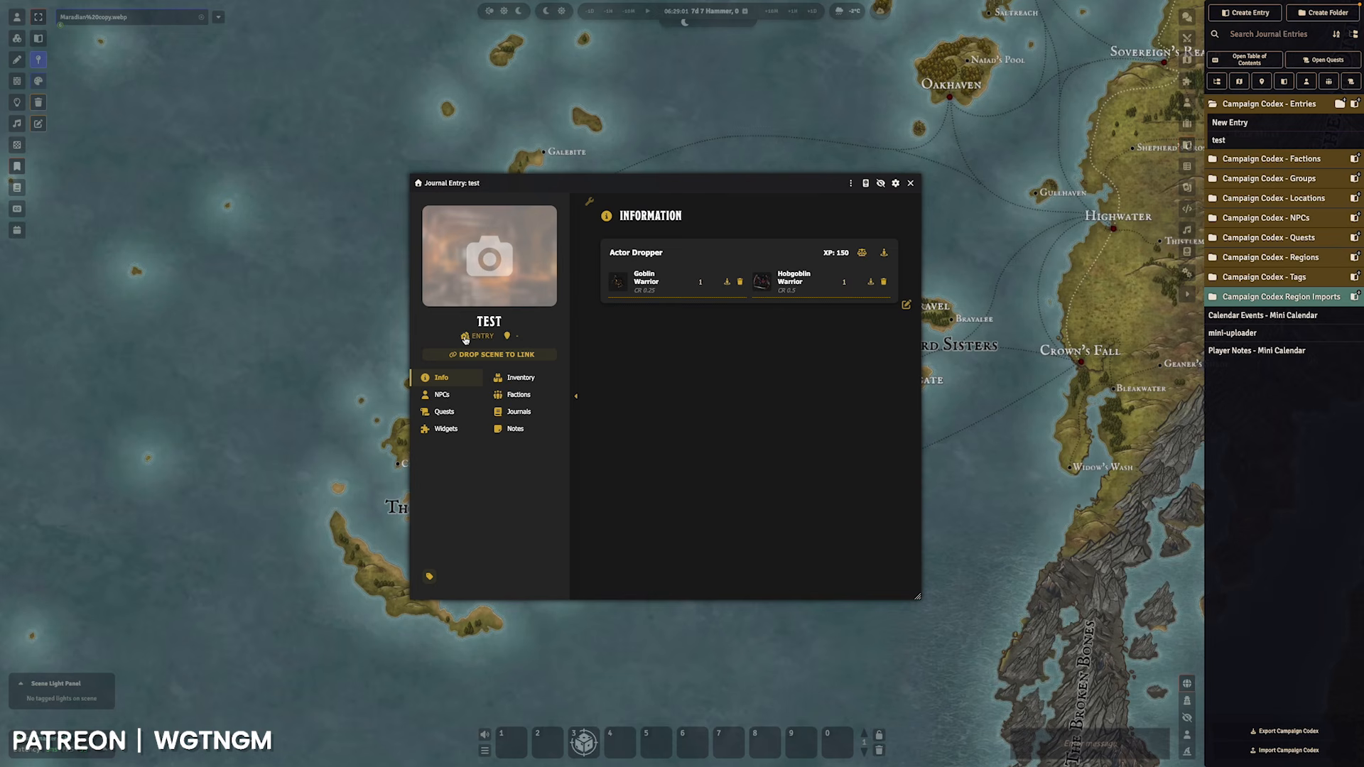
- Filter the icon picker for "house" and assign the first matching icon to the test entry
left_click(465, 336)
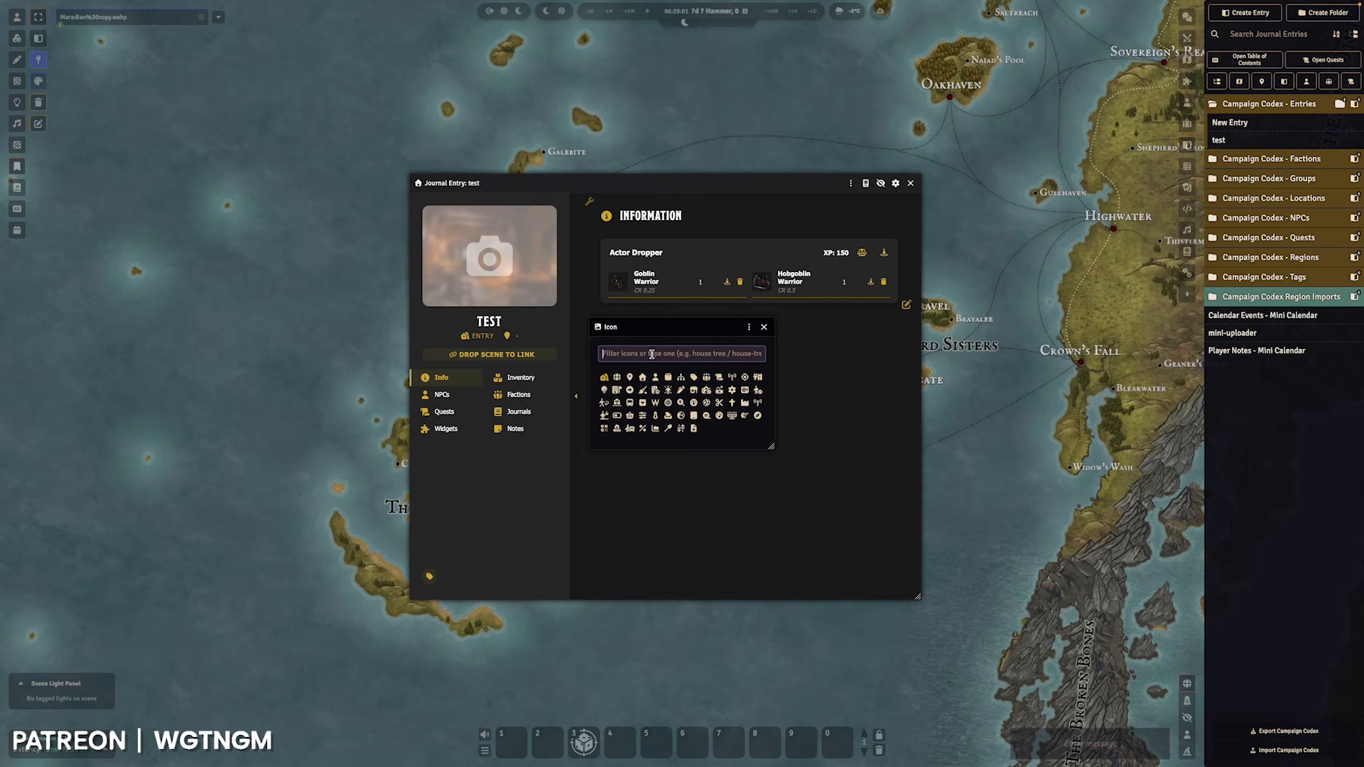
type("hom")
key("BackSpace")
type("use")
left_click(604, 377)
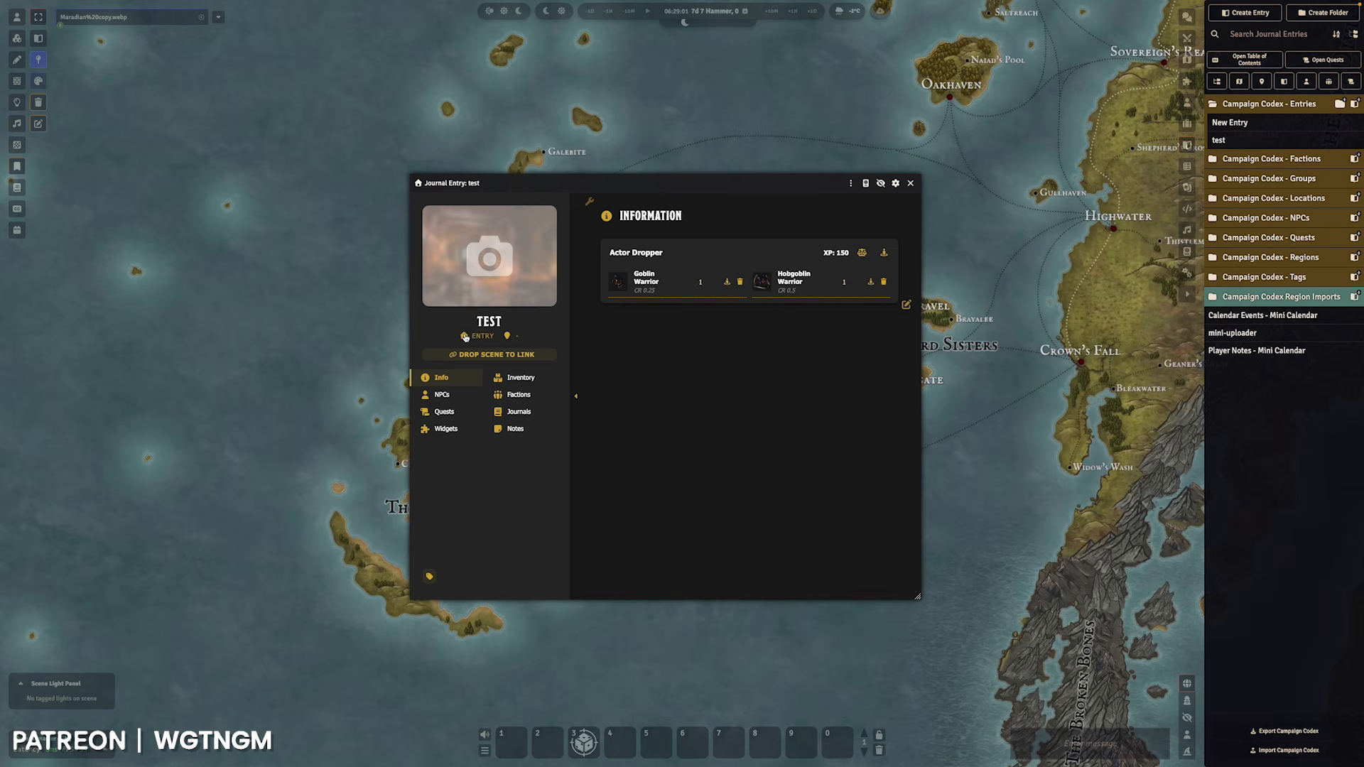
- Replace the test entry's icon with the house-tree icon, filtering the icon picker for it
left_click(464, 337)
left_click(632, 357)
type("house tree")
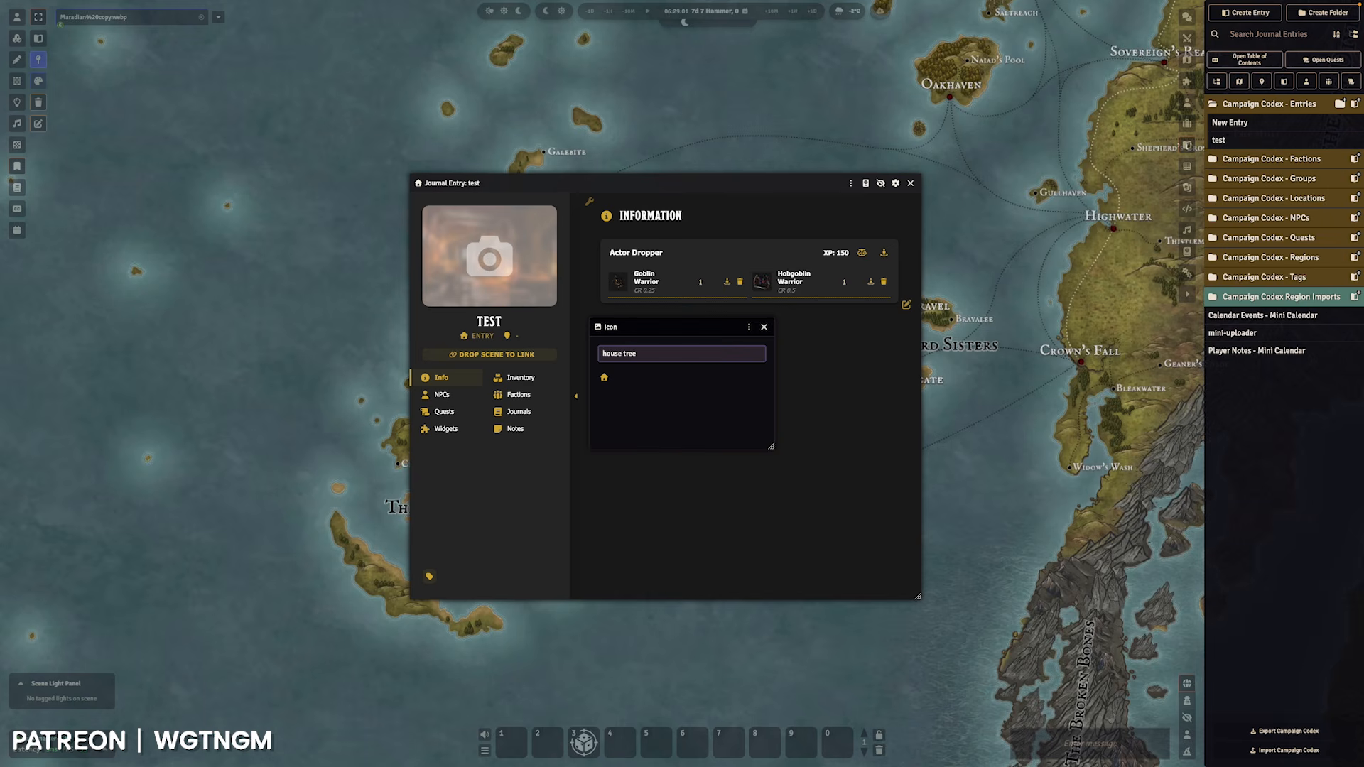
key("BackSpace")
type("-")
left_click(605, 380)
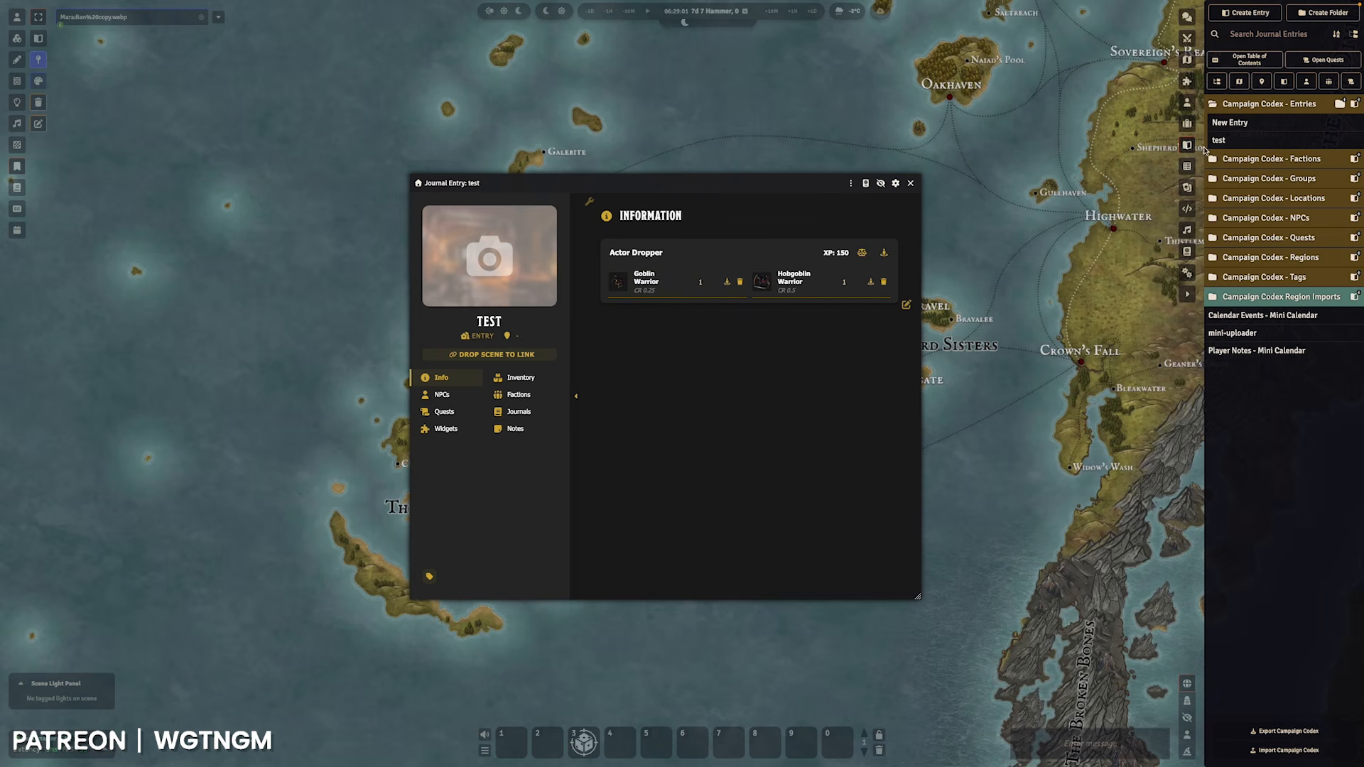
- Create a map note for the test entry in the sea just northeast of Bravalee, at about X 2205, Y 933
left_click_drag(1218, 142, 999, 281)
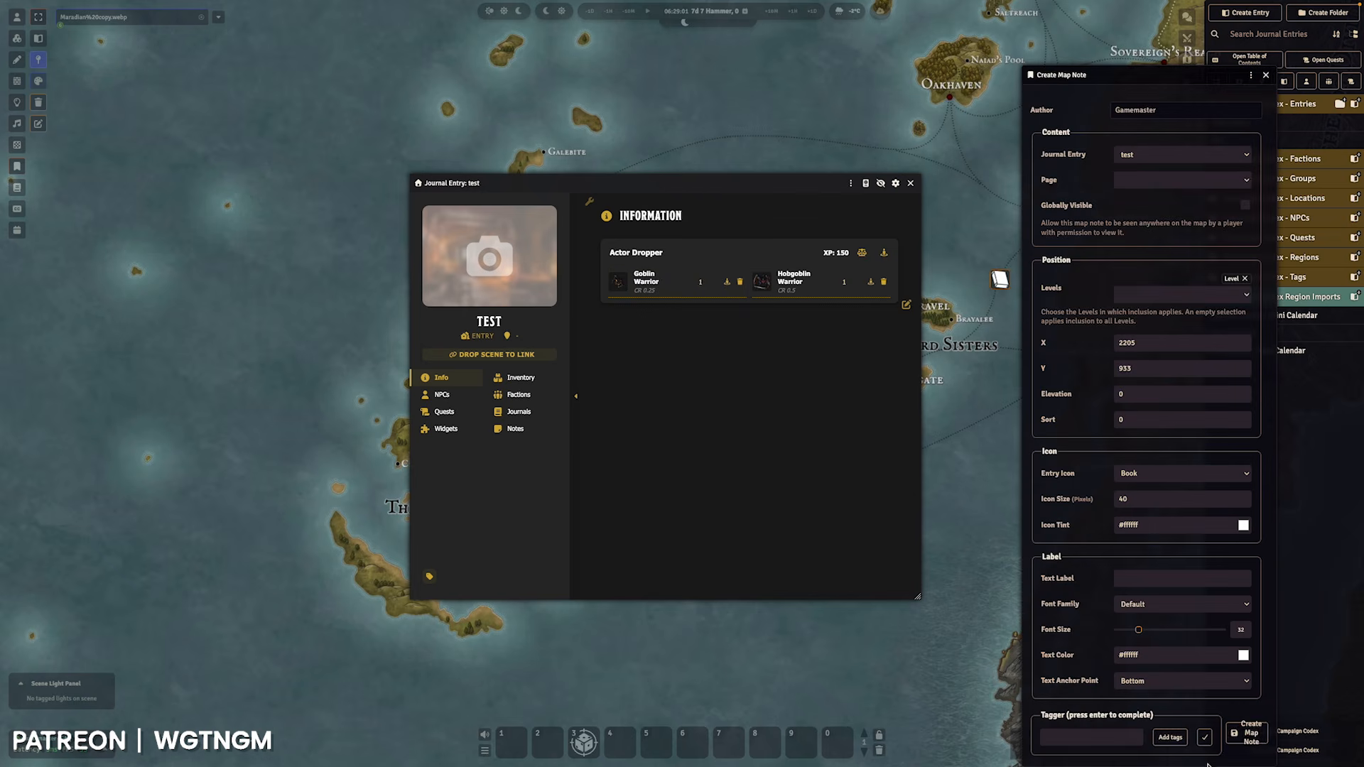
left_click(1246, 732)
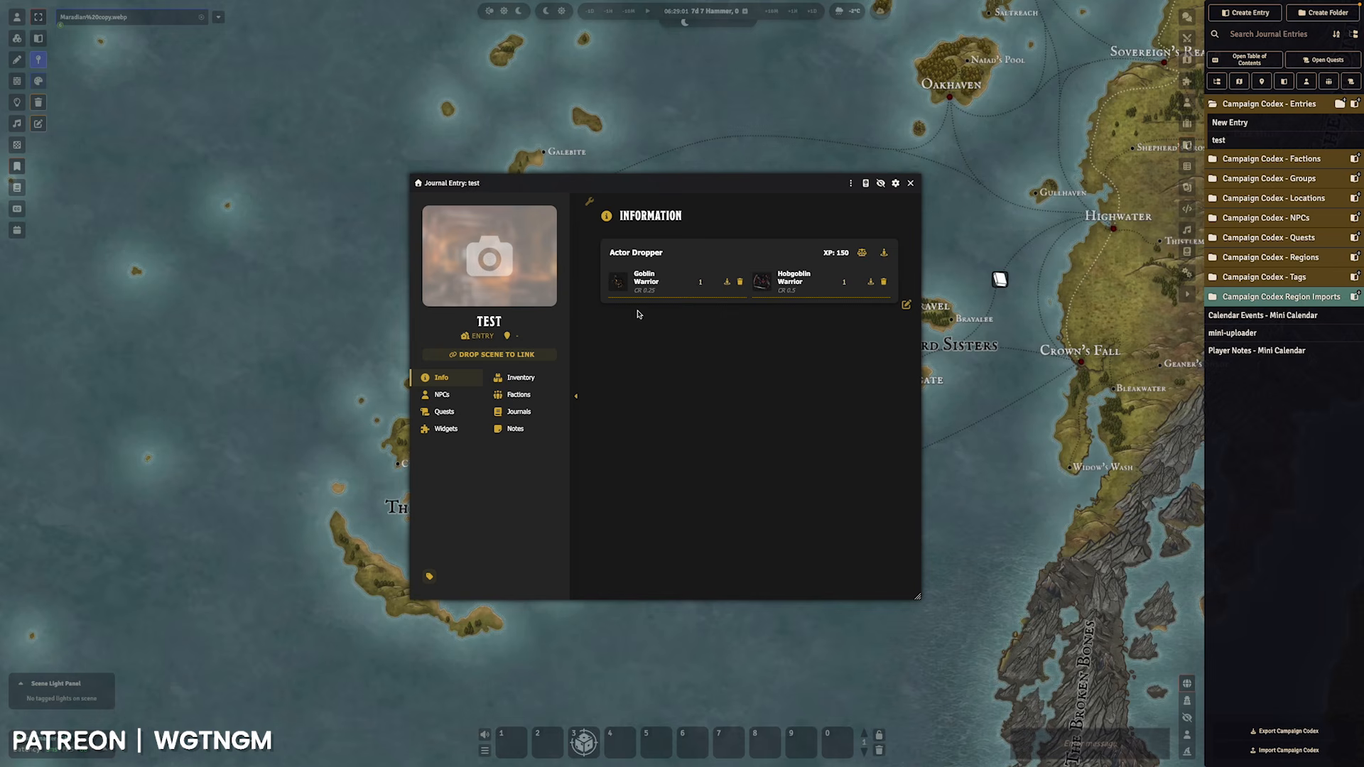
- Try the map marker label A1 on the test entry, and clear the label again
left_click(516, 336)
type("A1")
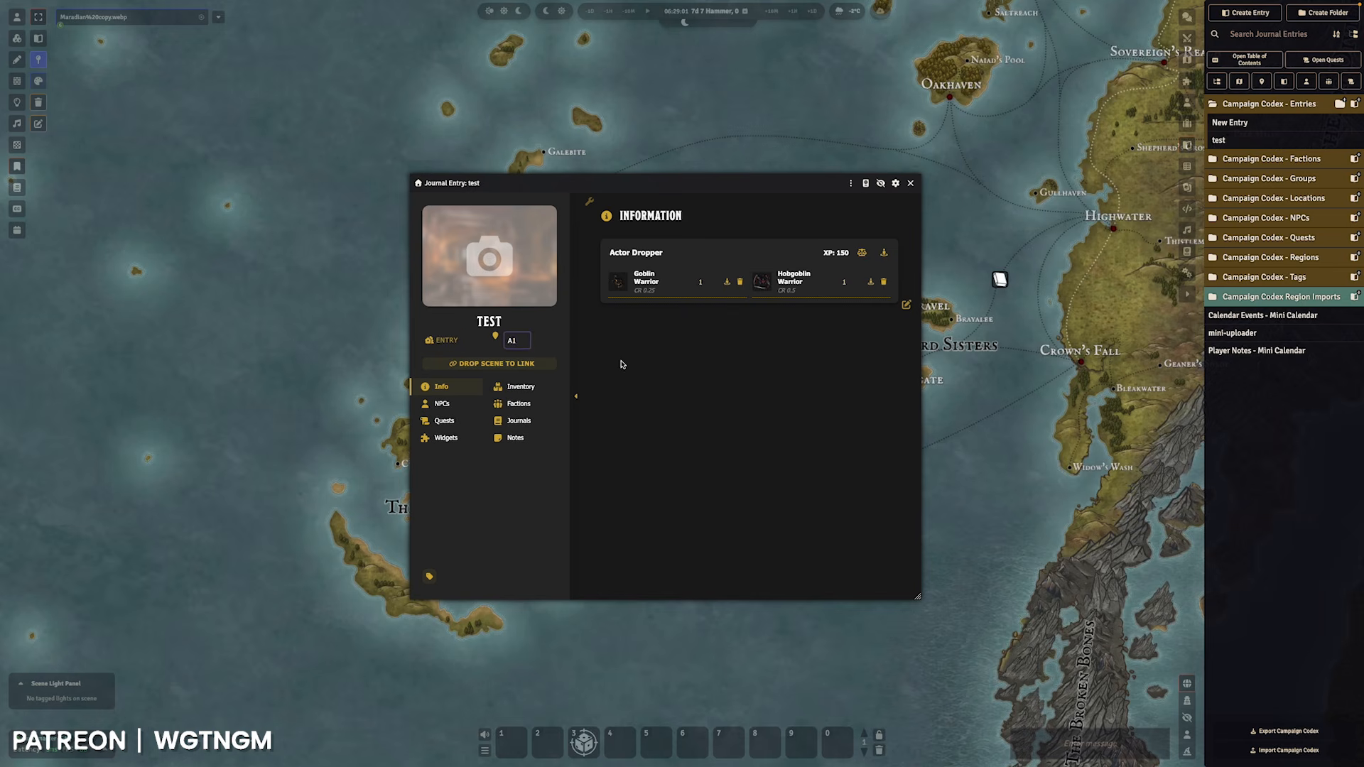
left_click(622, 360)
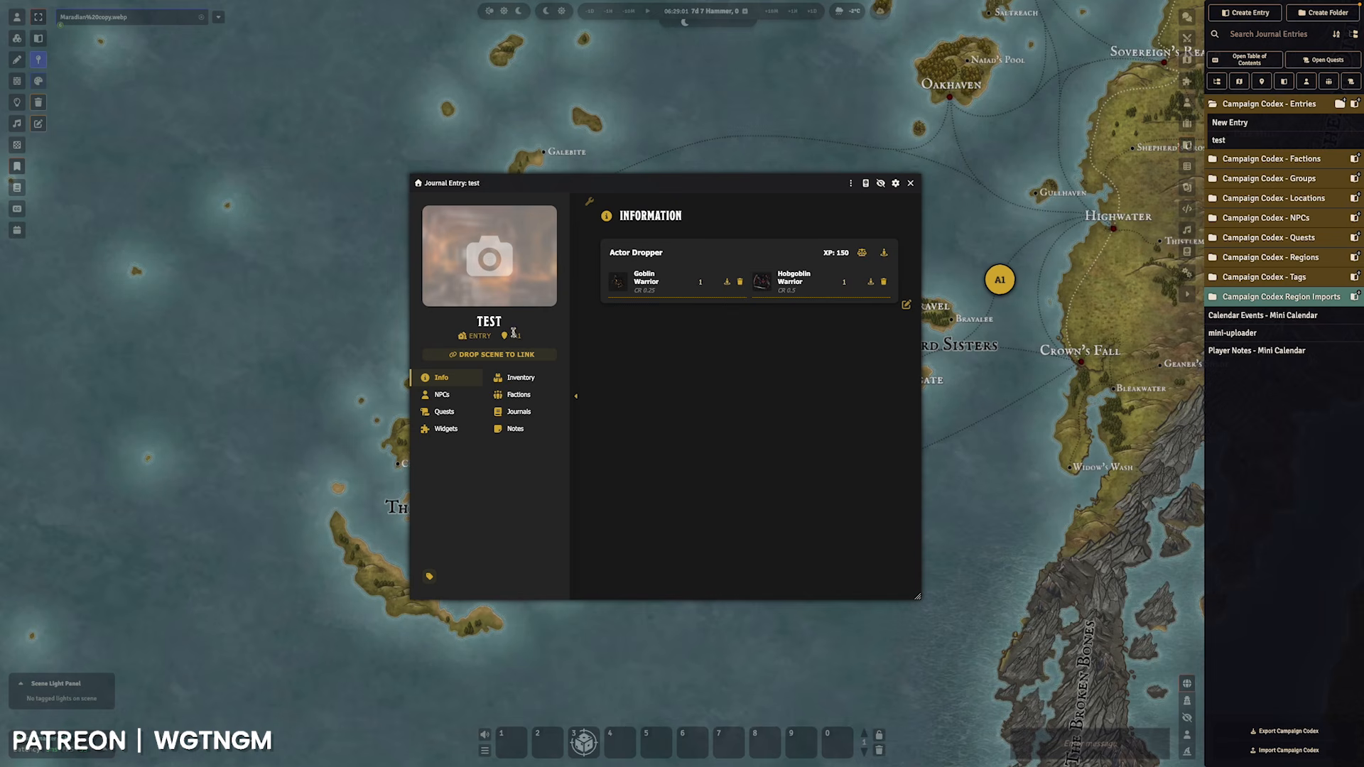
left_click(515, 335)
key("BackSpace")
left_click(604, 364)
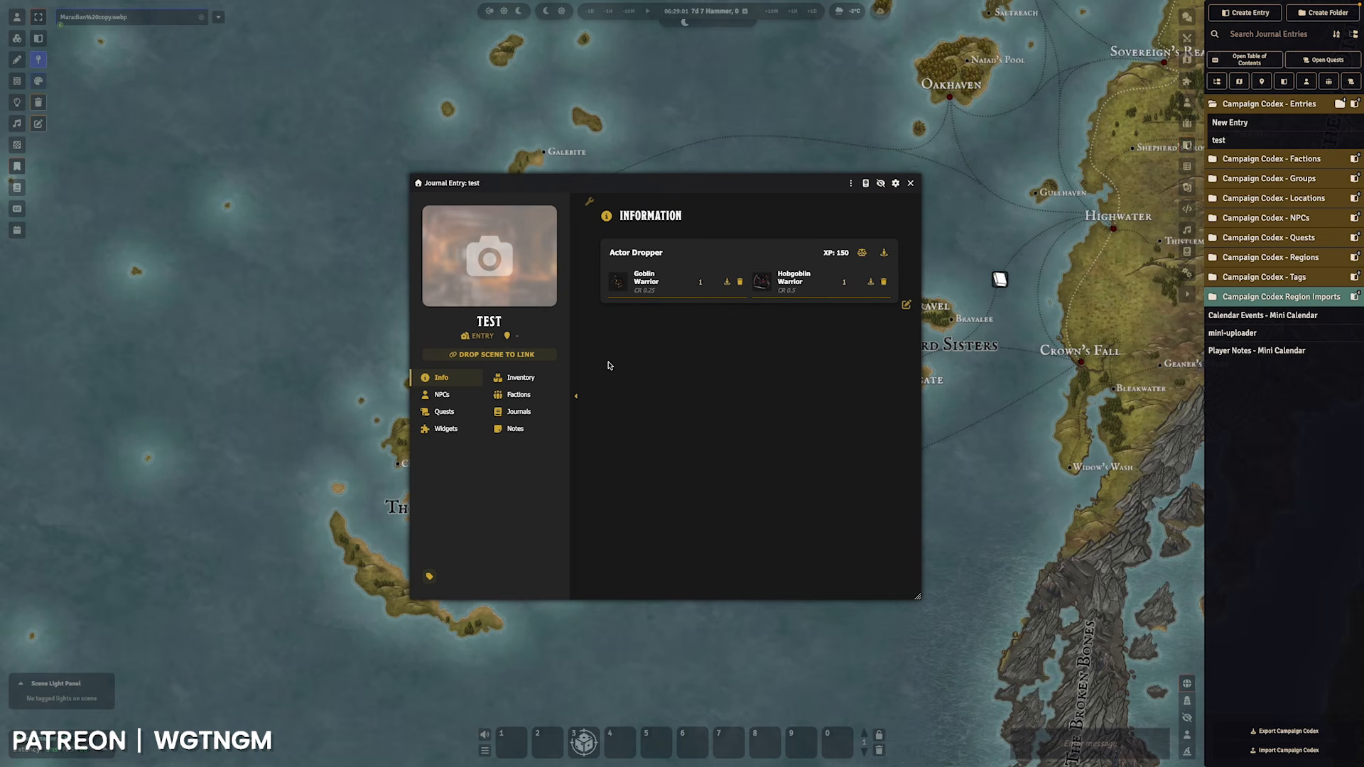
- Enable a custom map marker image for the test entry, using icons/dice/d4black.svg from the core data, and save it
left_click(507, 338)
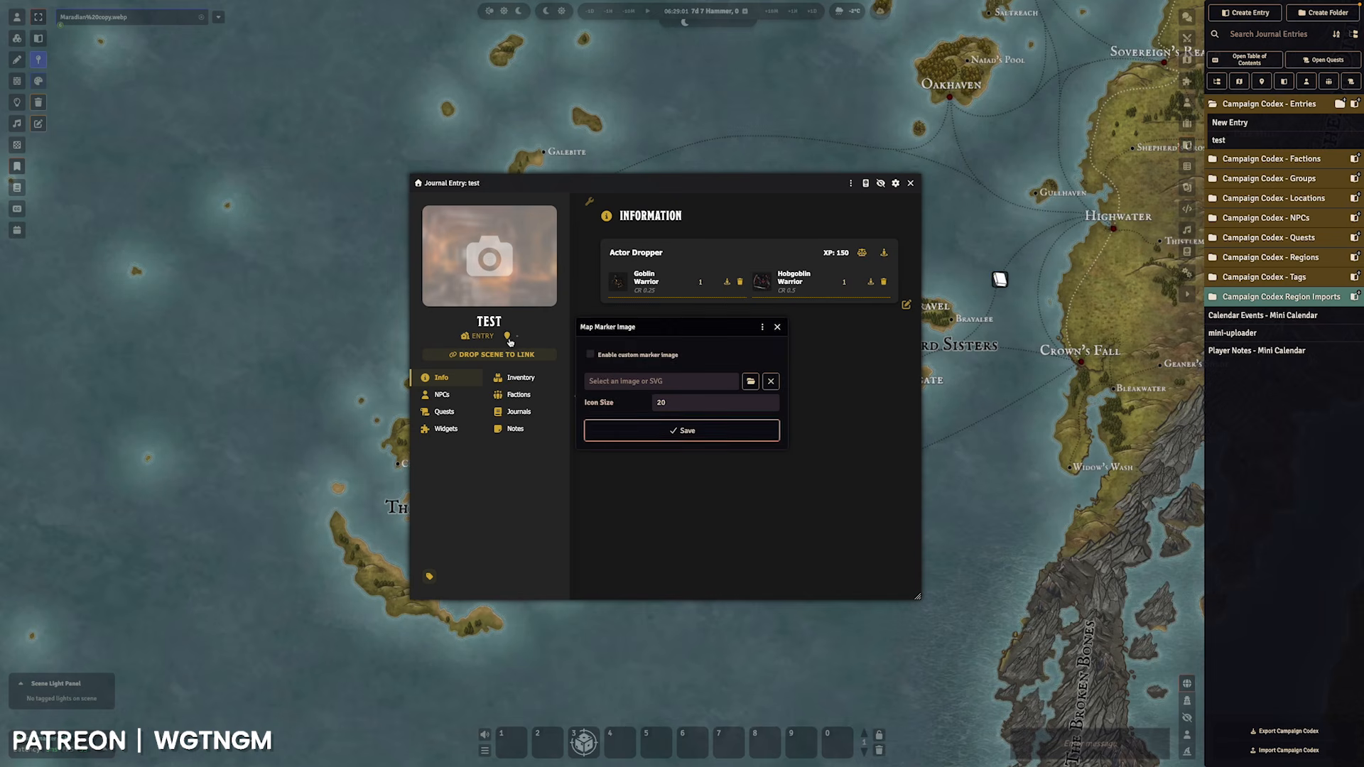
left_click(619, 360)
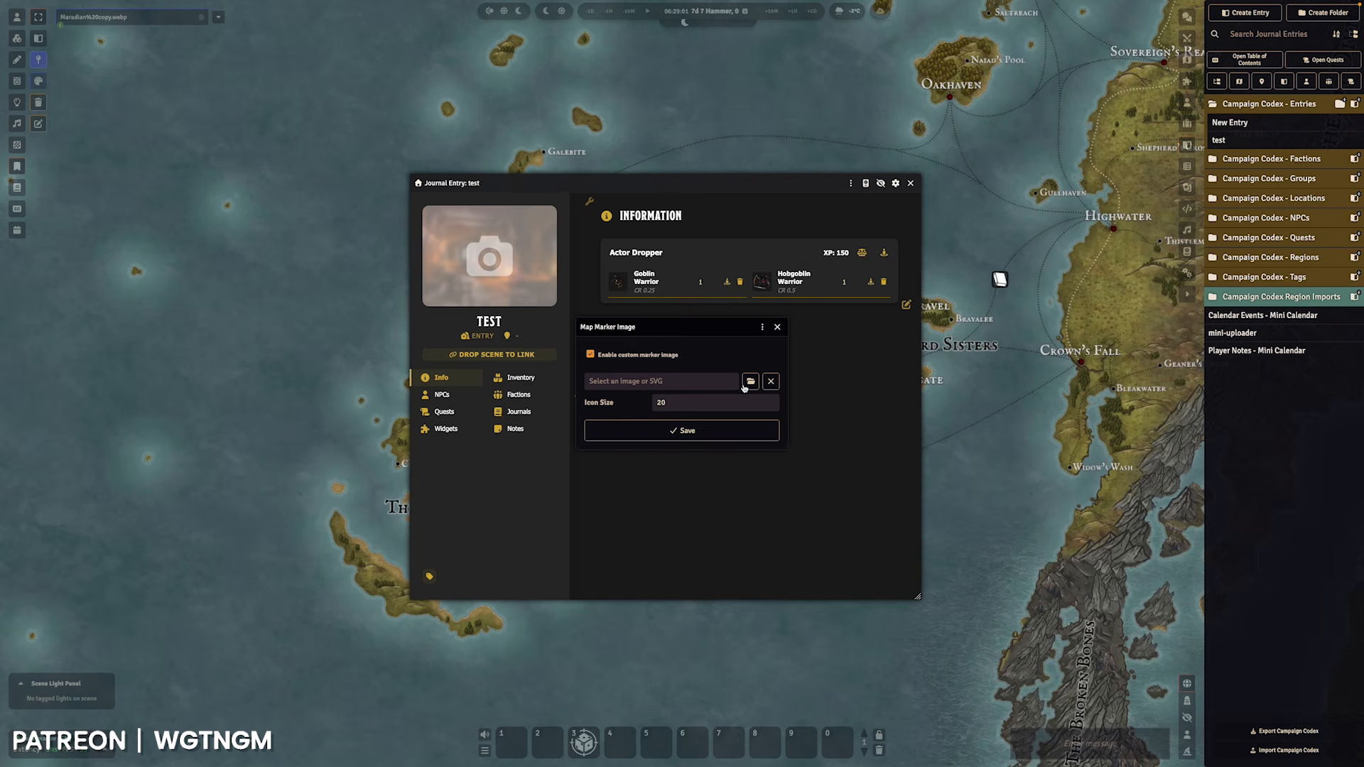
left_click(750, 381)
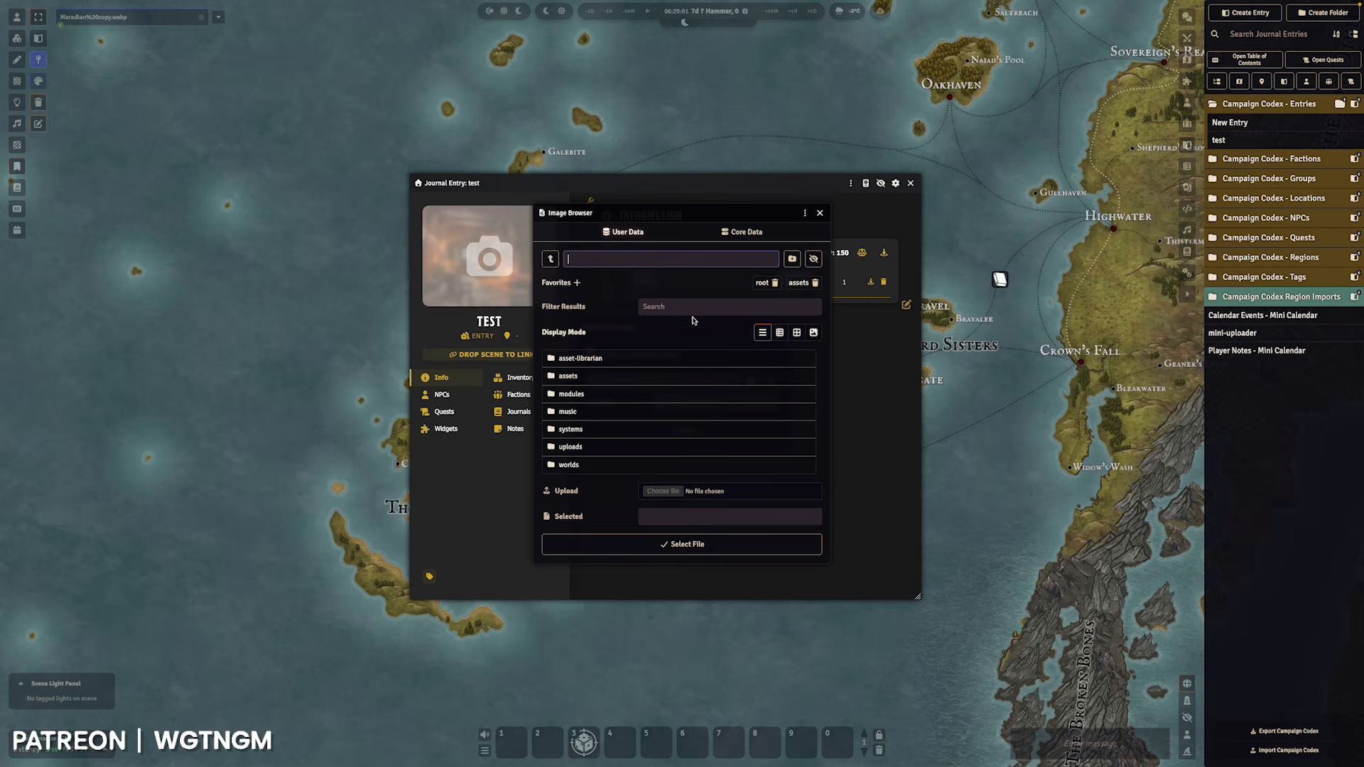
left_click(742, 231)
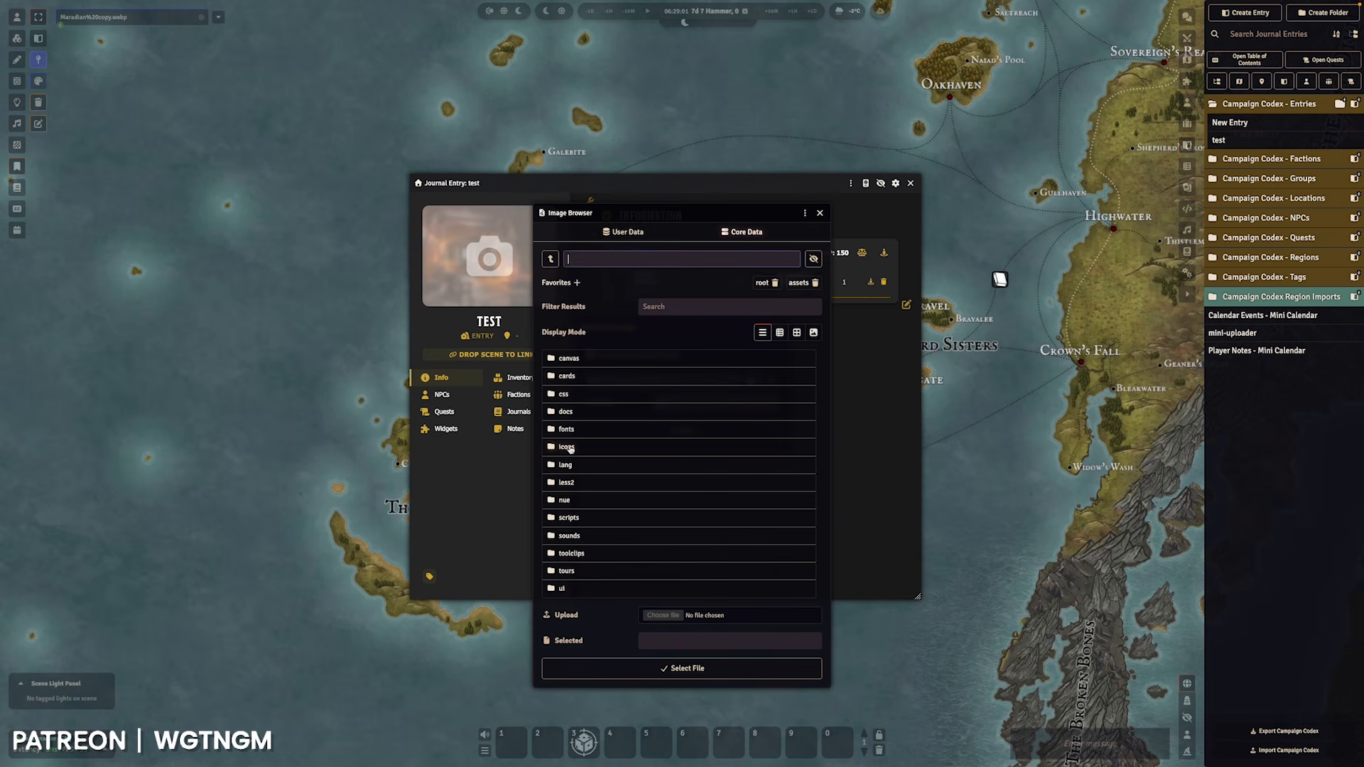
left_click(570, 448)
left_click(581, 402)
left_click(585, 384)
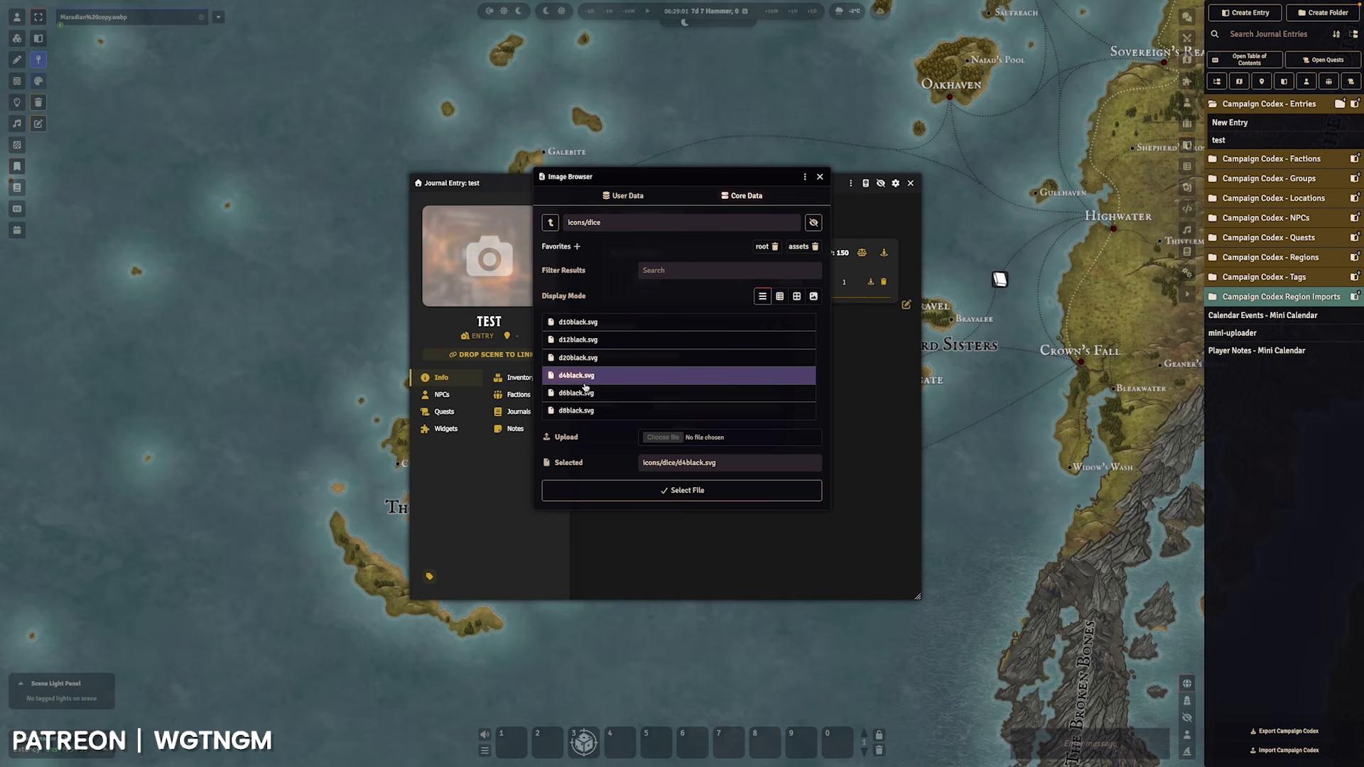
left_click(706, 490)
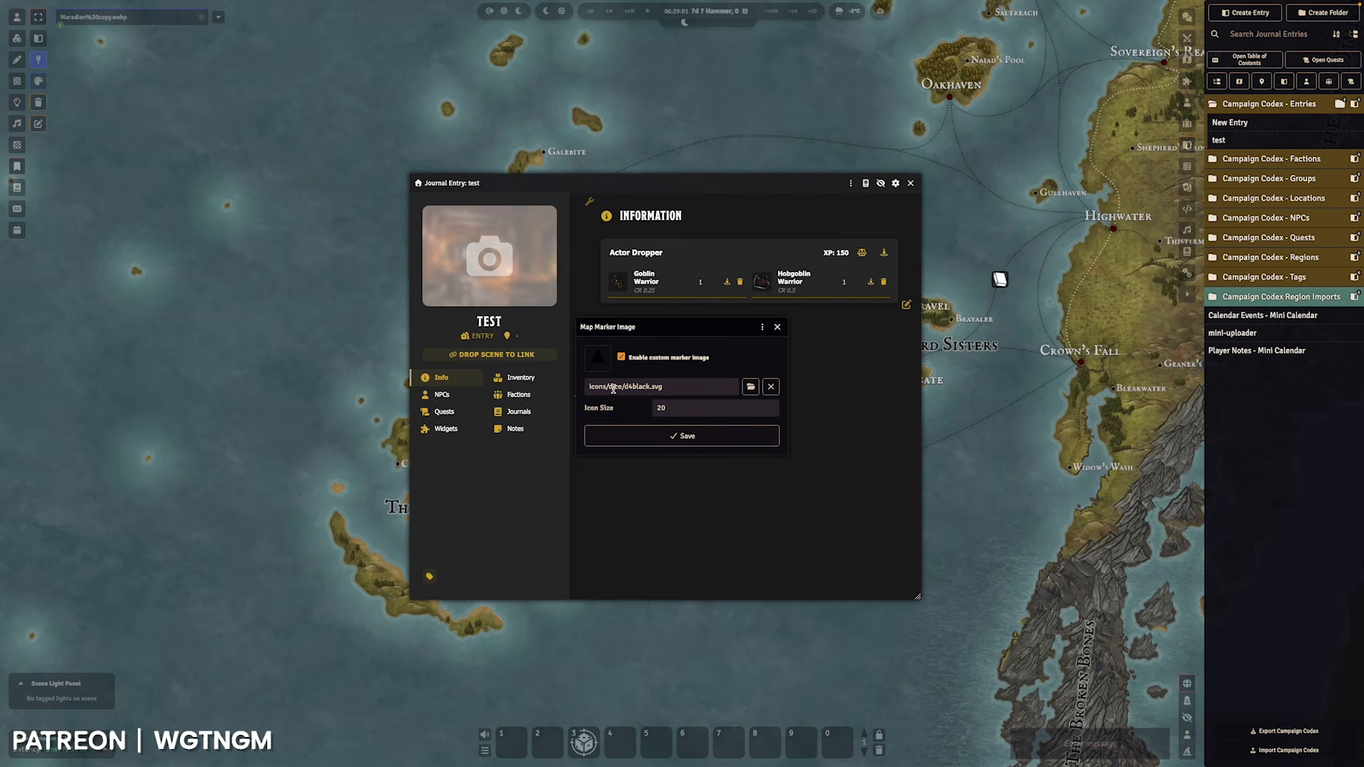
left_click(727, 436)
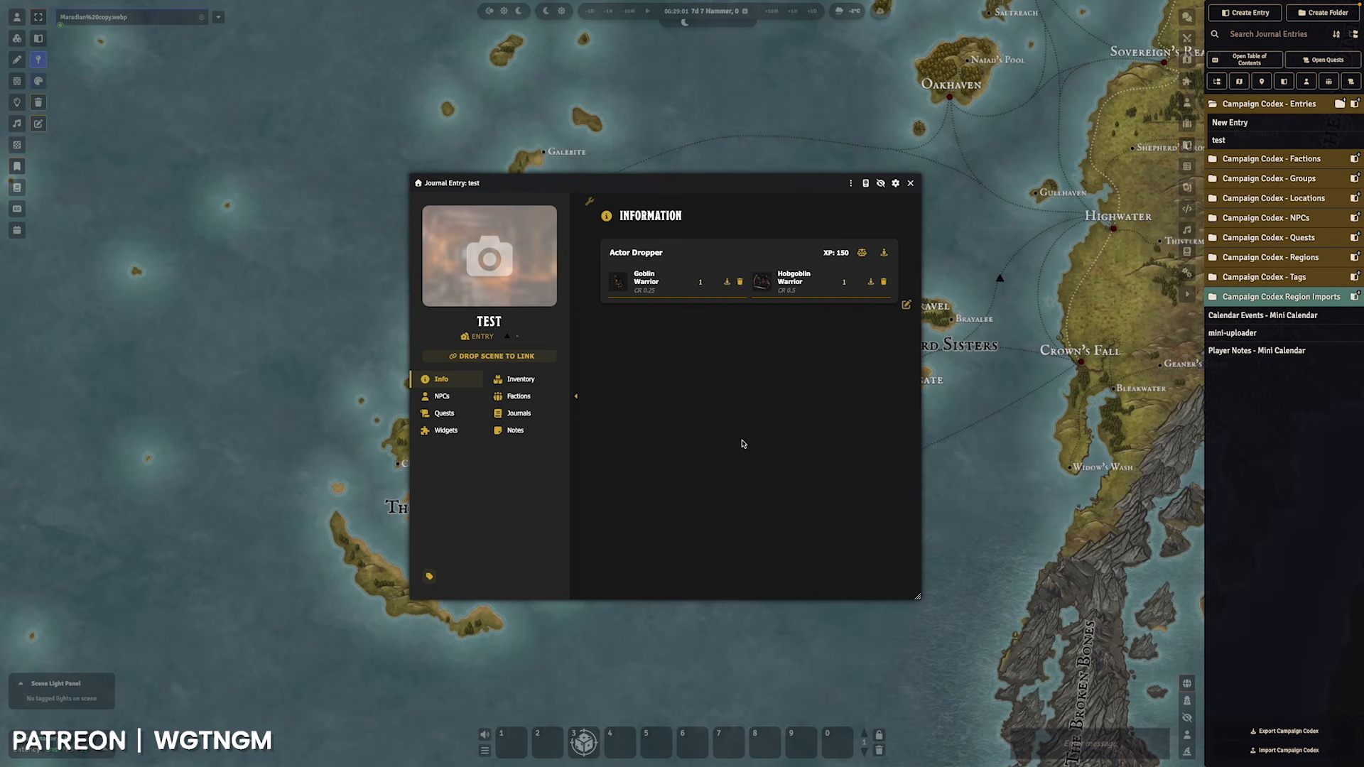
- Replace the custom marker image with the egg-broken-spotted icon from icons/consumables/eggs and save it
left_click(508, 339)
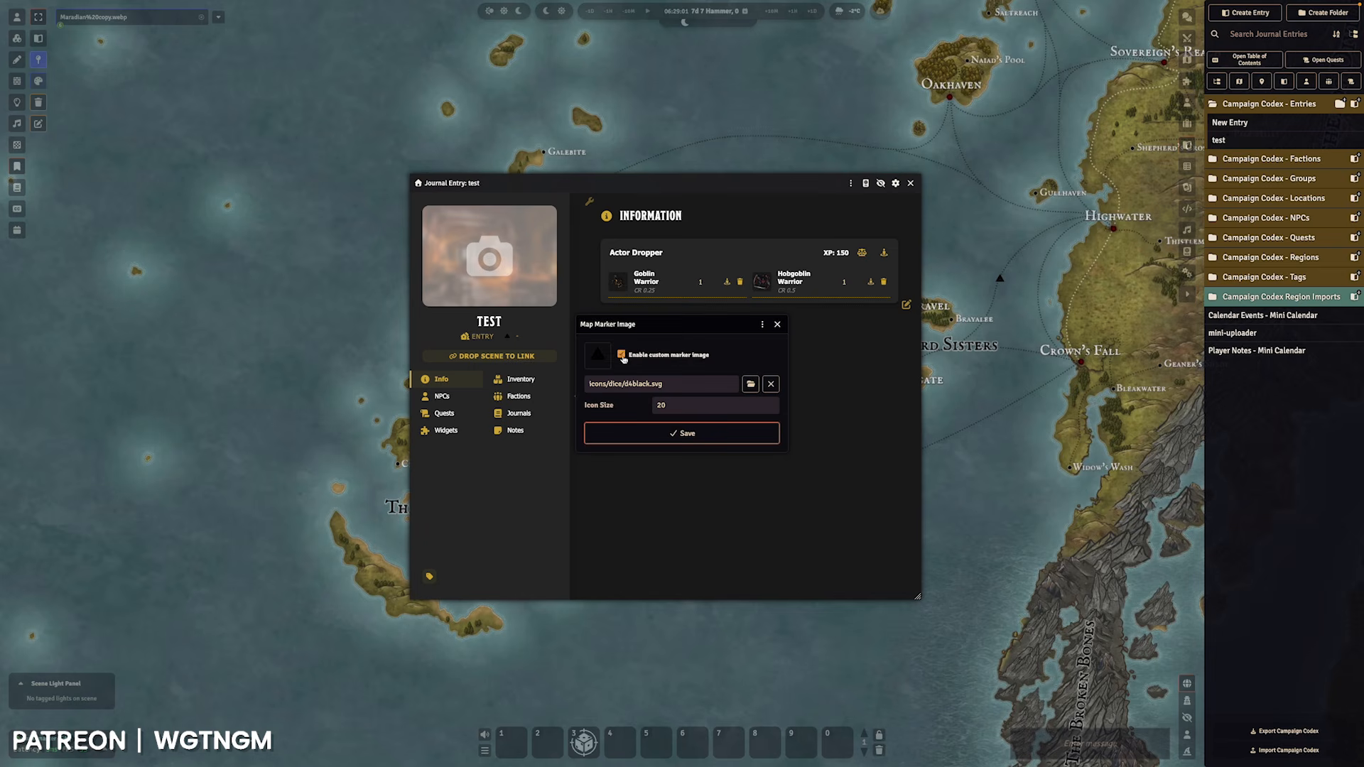
left_click(746, 383)
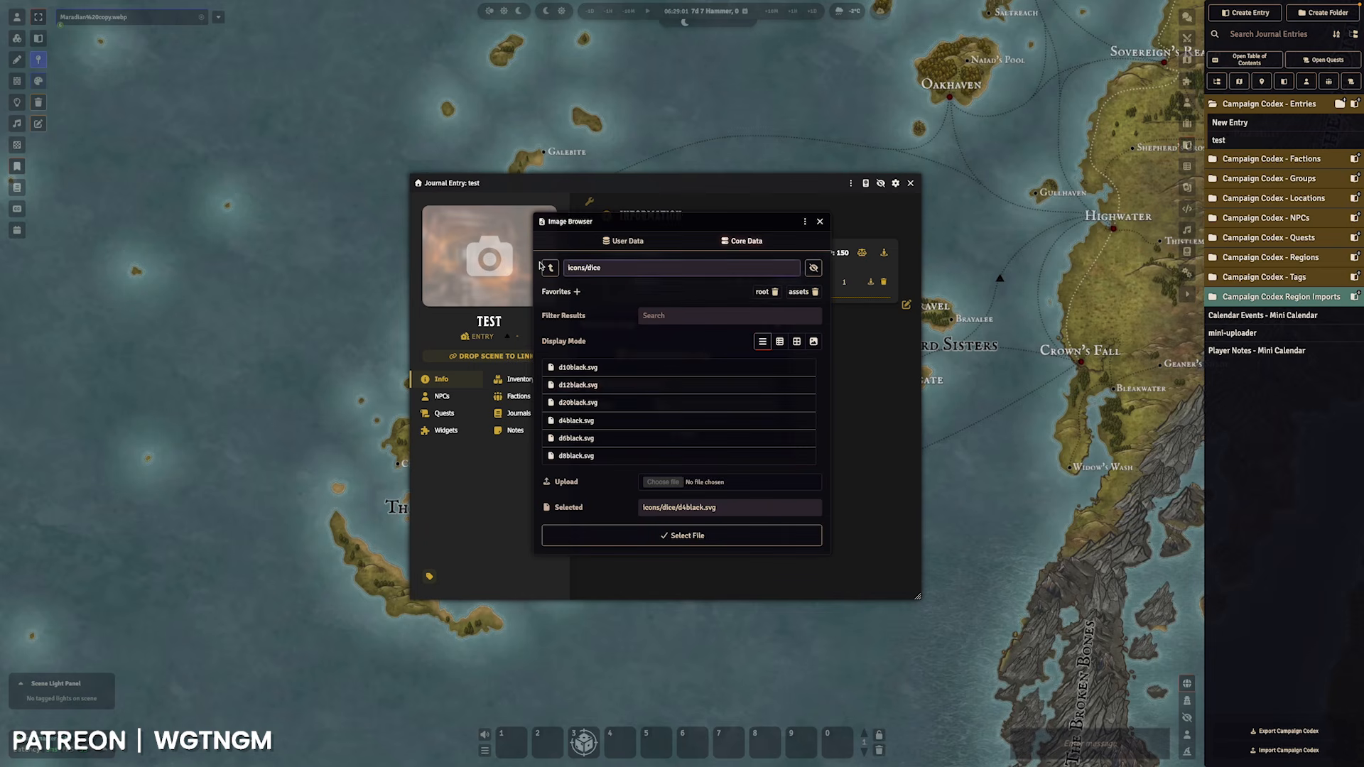
left_click(550, 267)
left_click(579, 339)
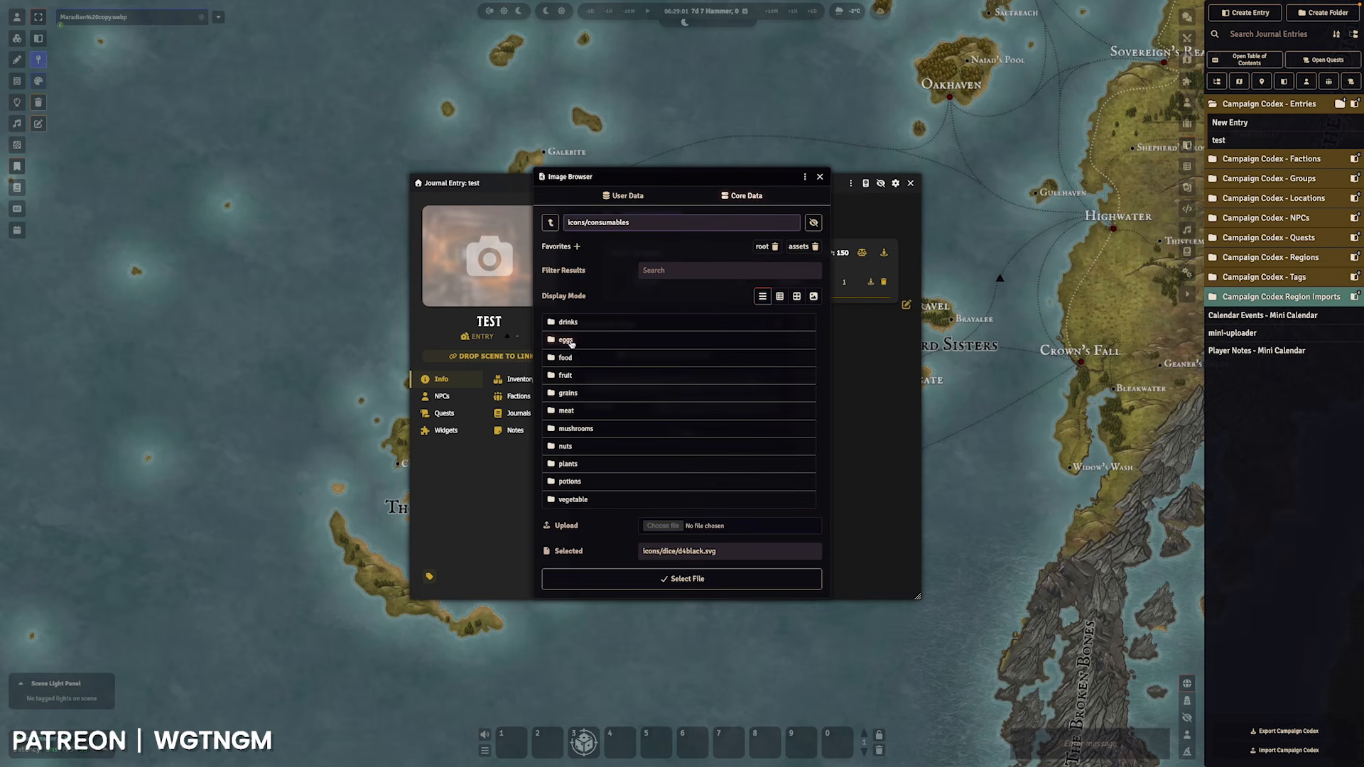
left_click(579, 340)
left_click(579, 337)
left_click(679, 609)
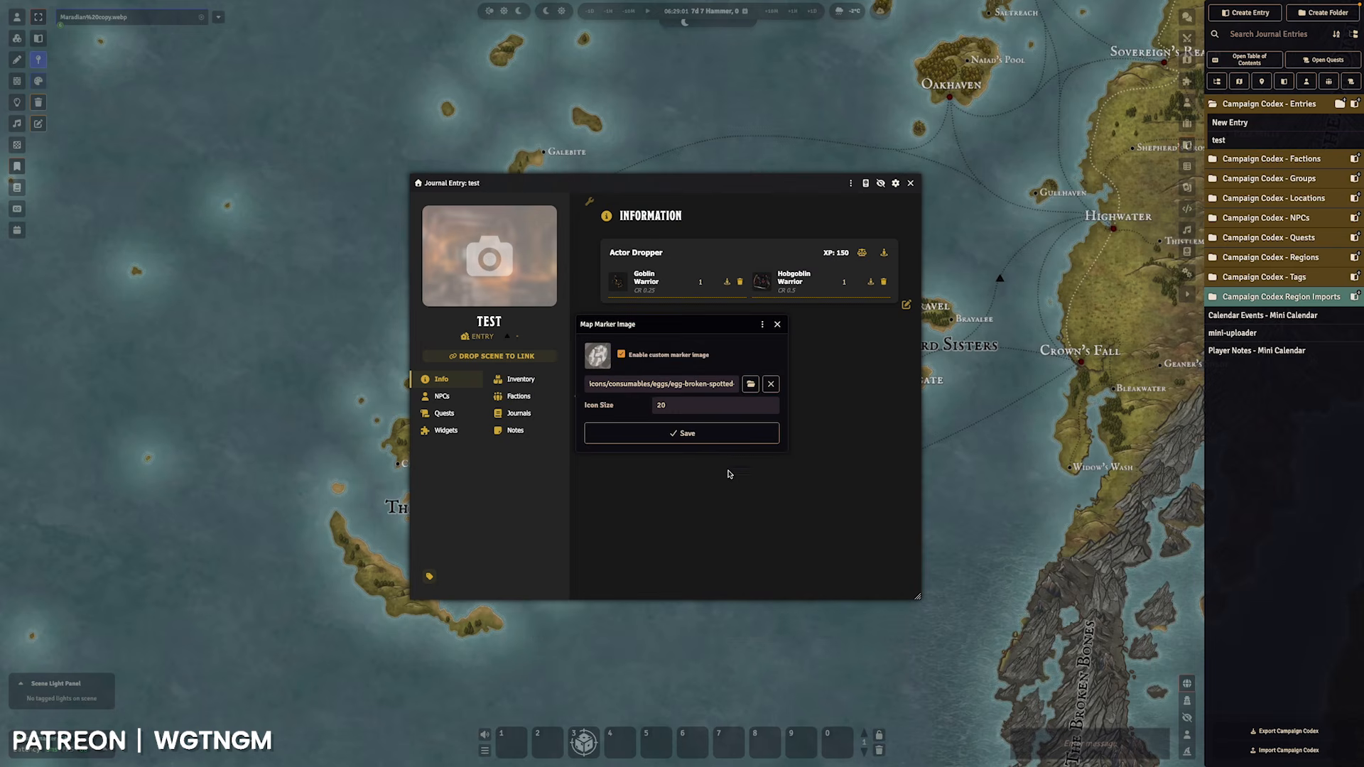
left_click(687, 434)
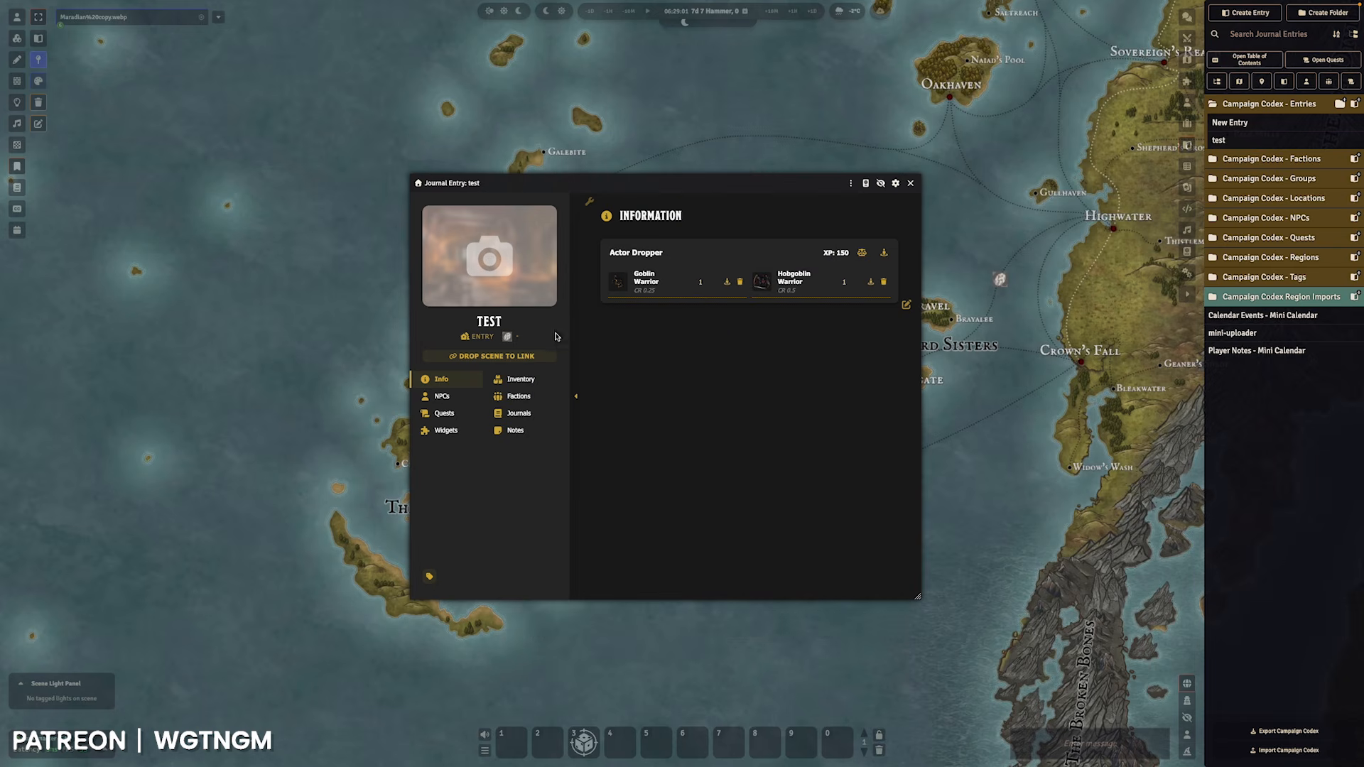
- Set the custom map marker's icon size to 30
left_click(507, 337)
double_click(702, 408)
type("30")
key("Return")
- Set the test entry's map marker label to A1
left_click(517, 337)
type("A1")
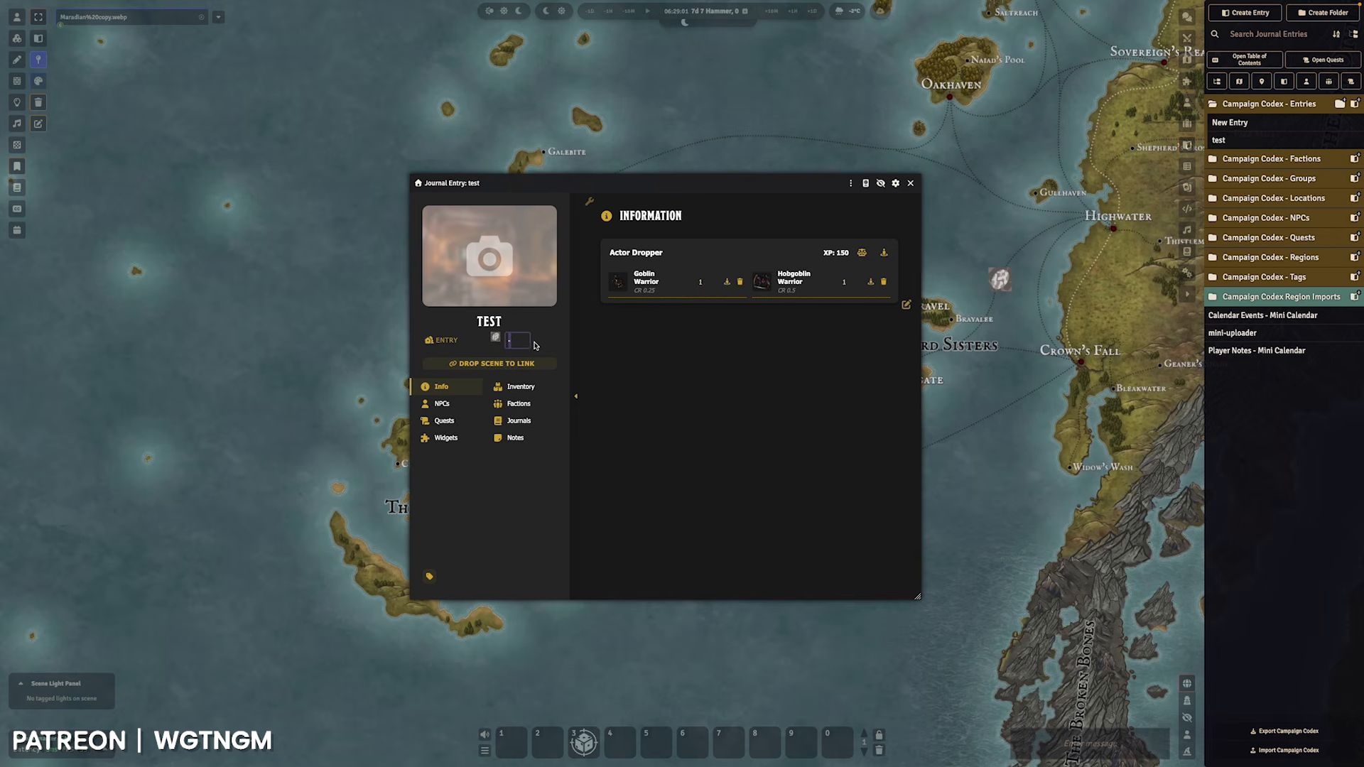
key("Return")
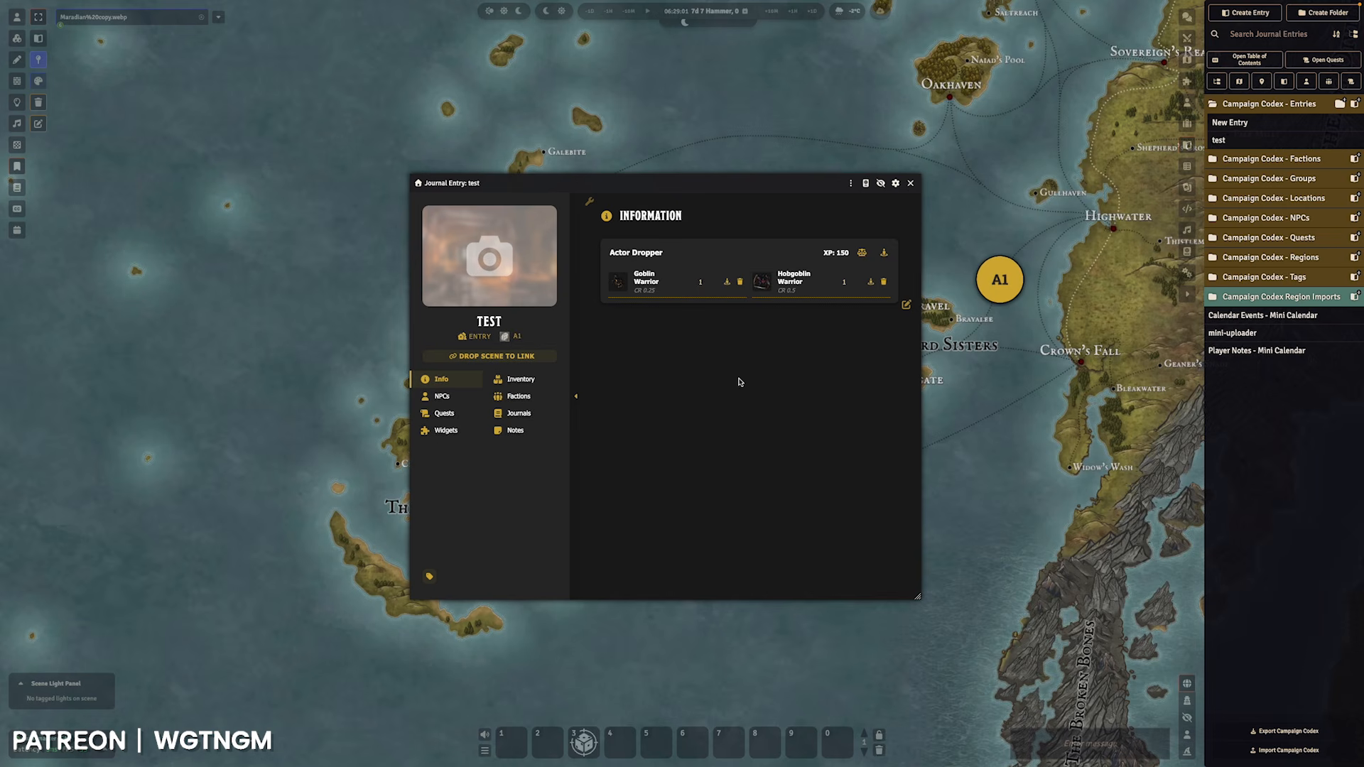
- Set the map marker's icon size to 20 in the marker image settings
left_click(507, 339)
double_click(690, 407)
type("50")
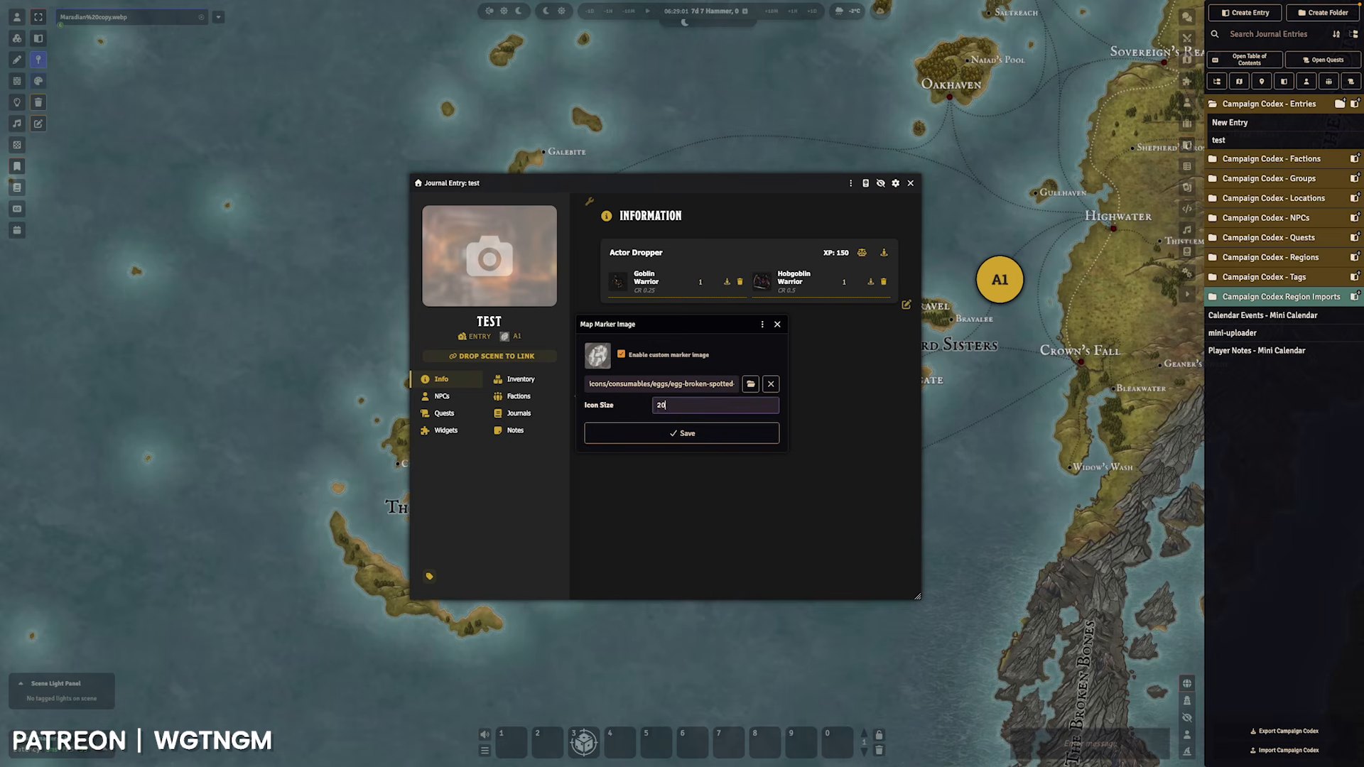
key("Return")
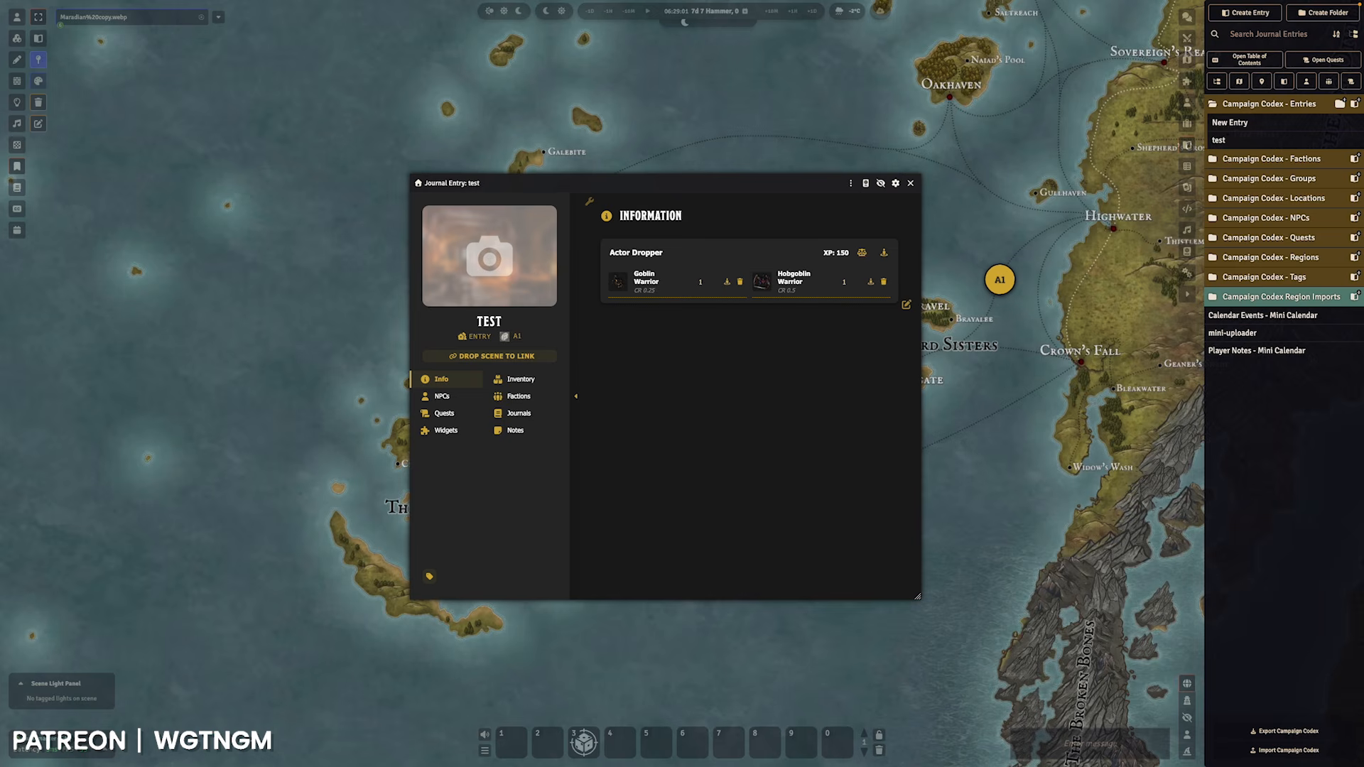
left_click(506, 340)
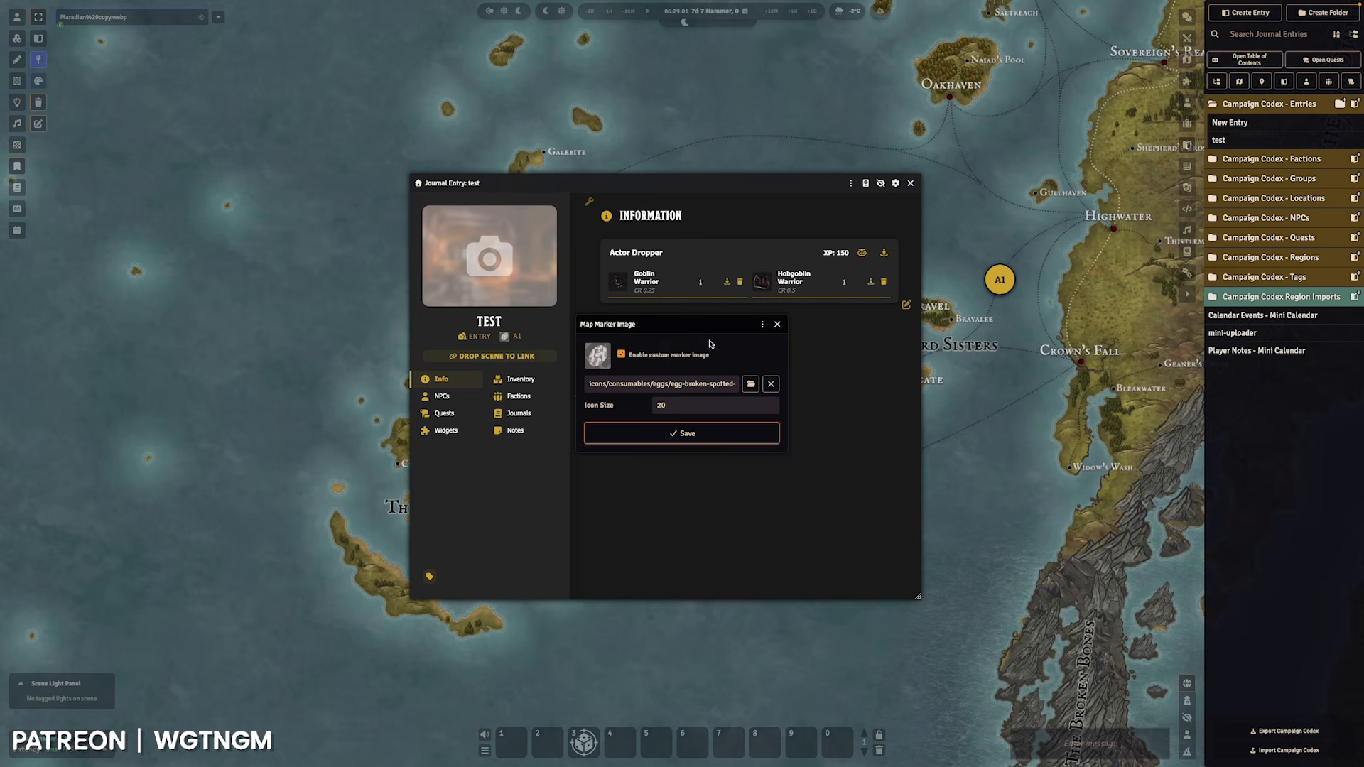
left_click(707, 432)
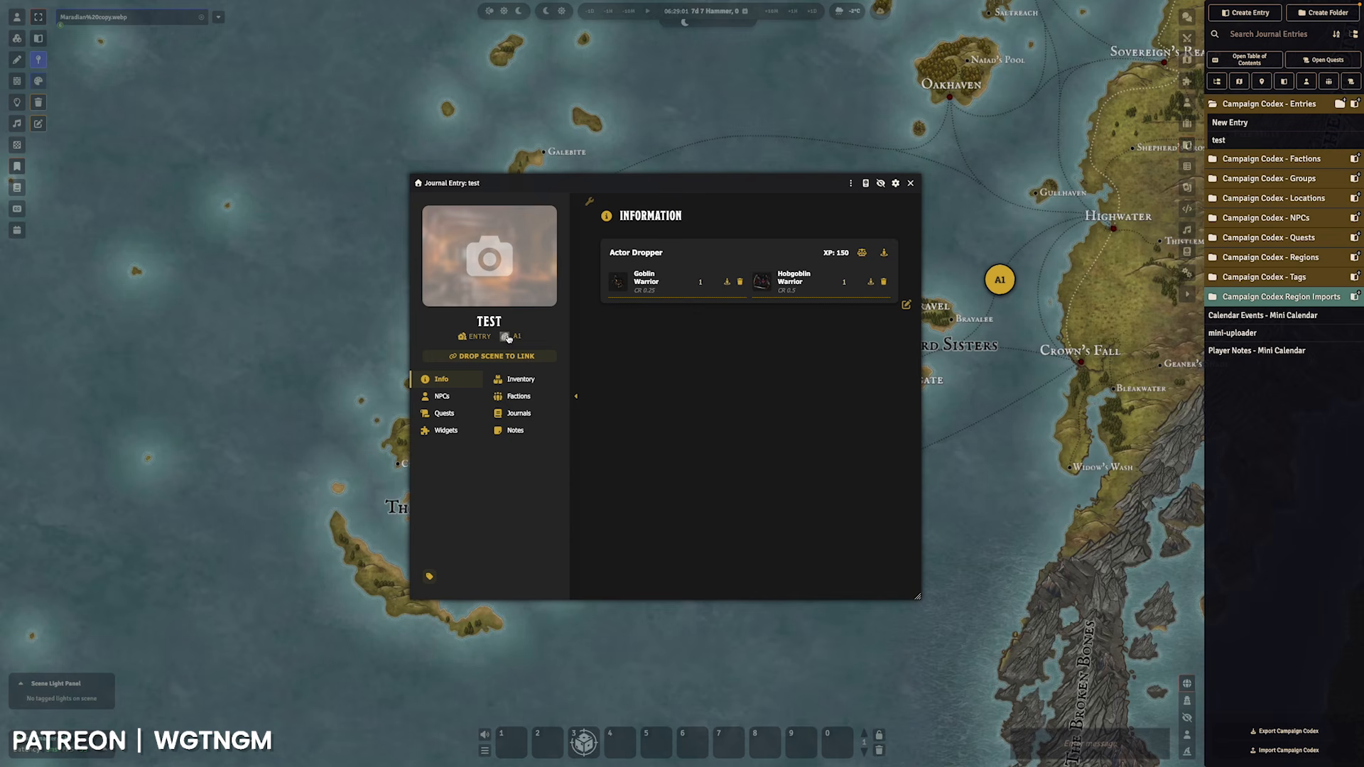
left_click(507, 339)
left_click(776, 320)
- Clear the A1 label from the test entry's map marker
left_click(521, 339)
key("BackSpace")
left_click(667, 381)
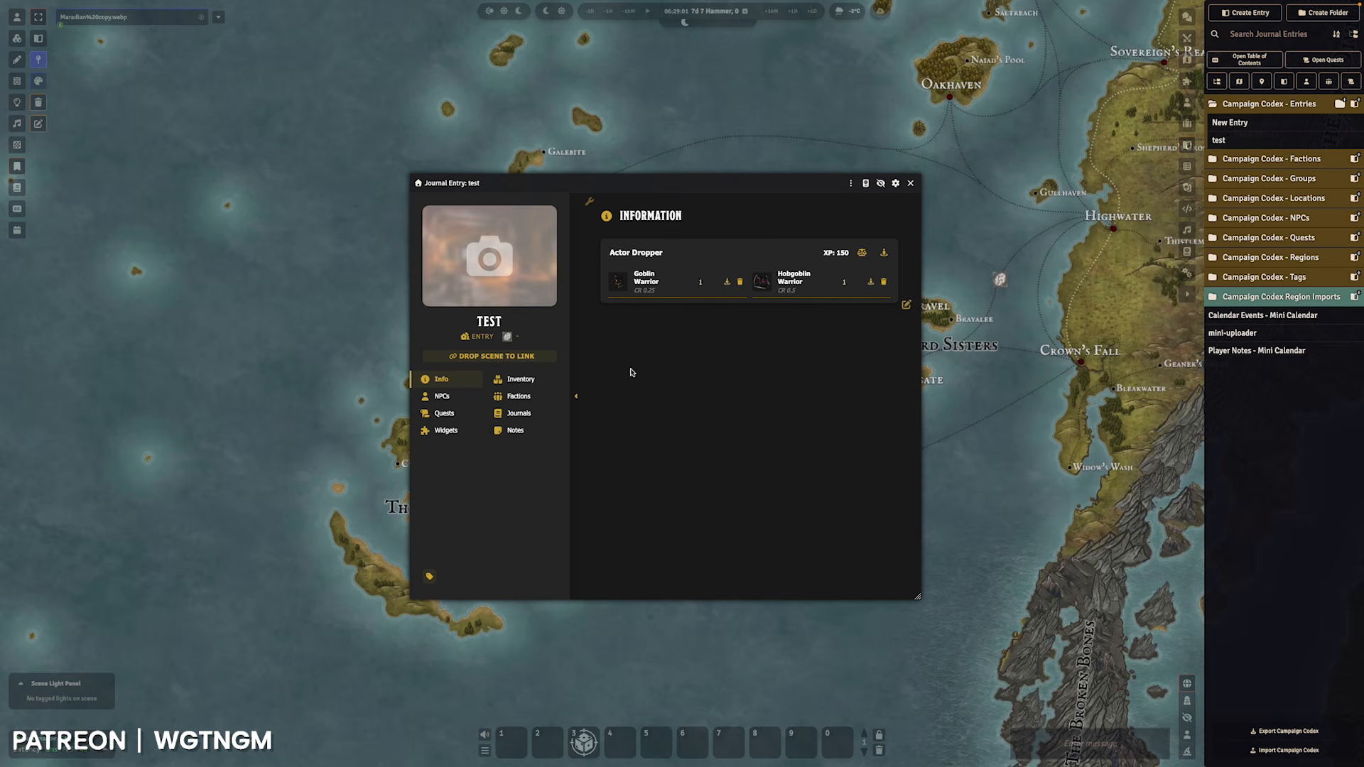
- Replace the custom map marker image with fillet-fish-pink-white.webp from icons/consumables/meat and save it
left_click(508, 339)
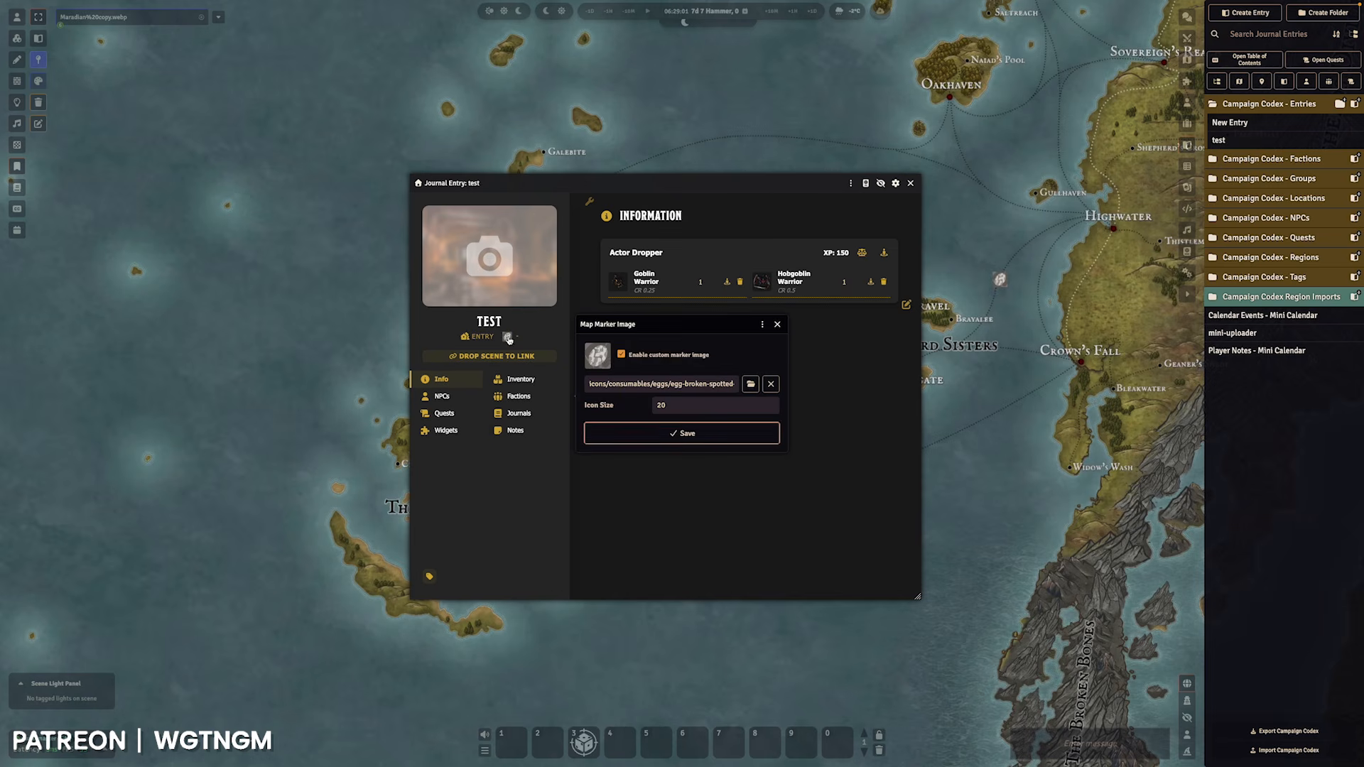
left_click(751, 385)
left_click(550, 205)
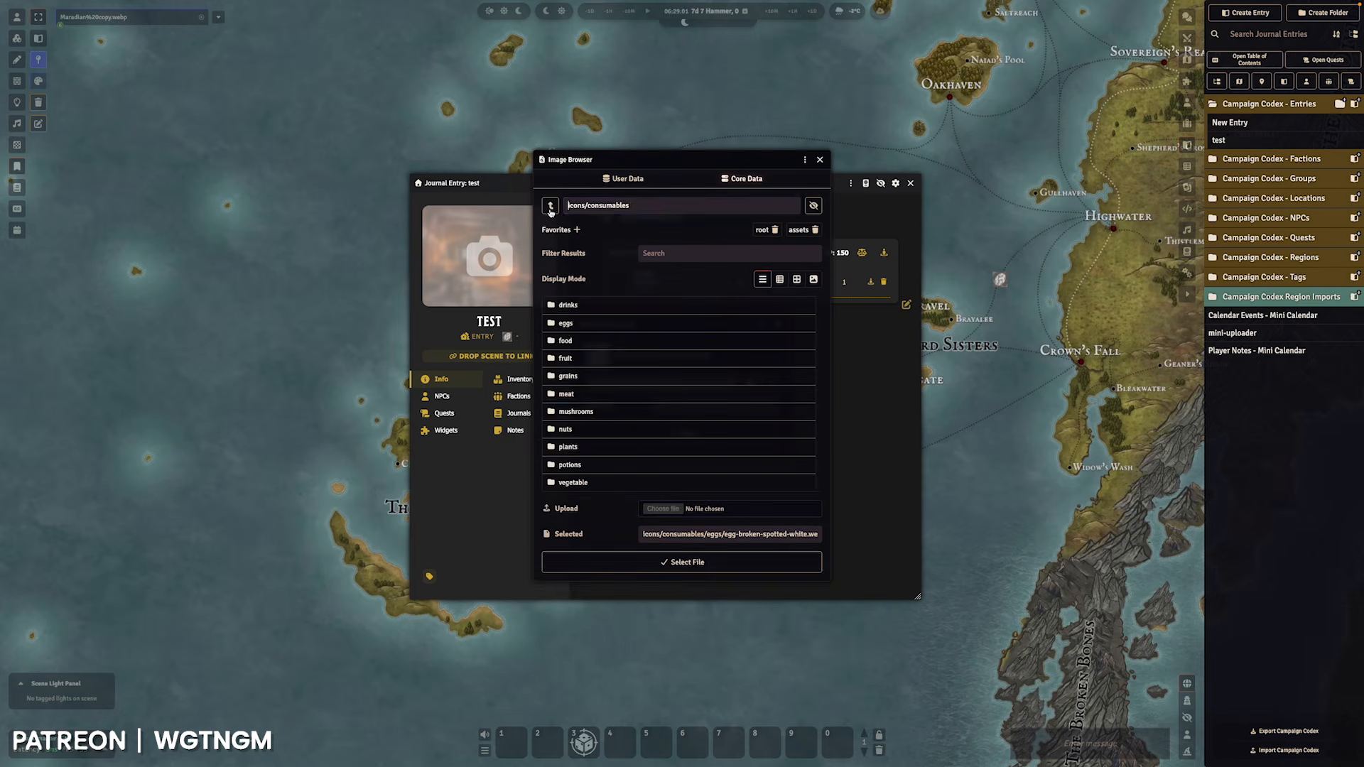
left_click(576, 395)
left_click(595, 375)
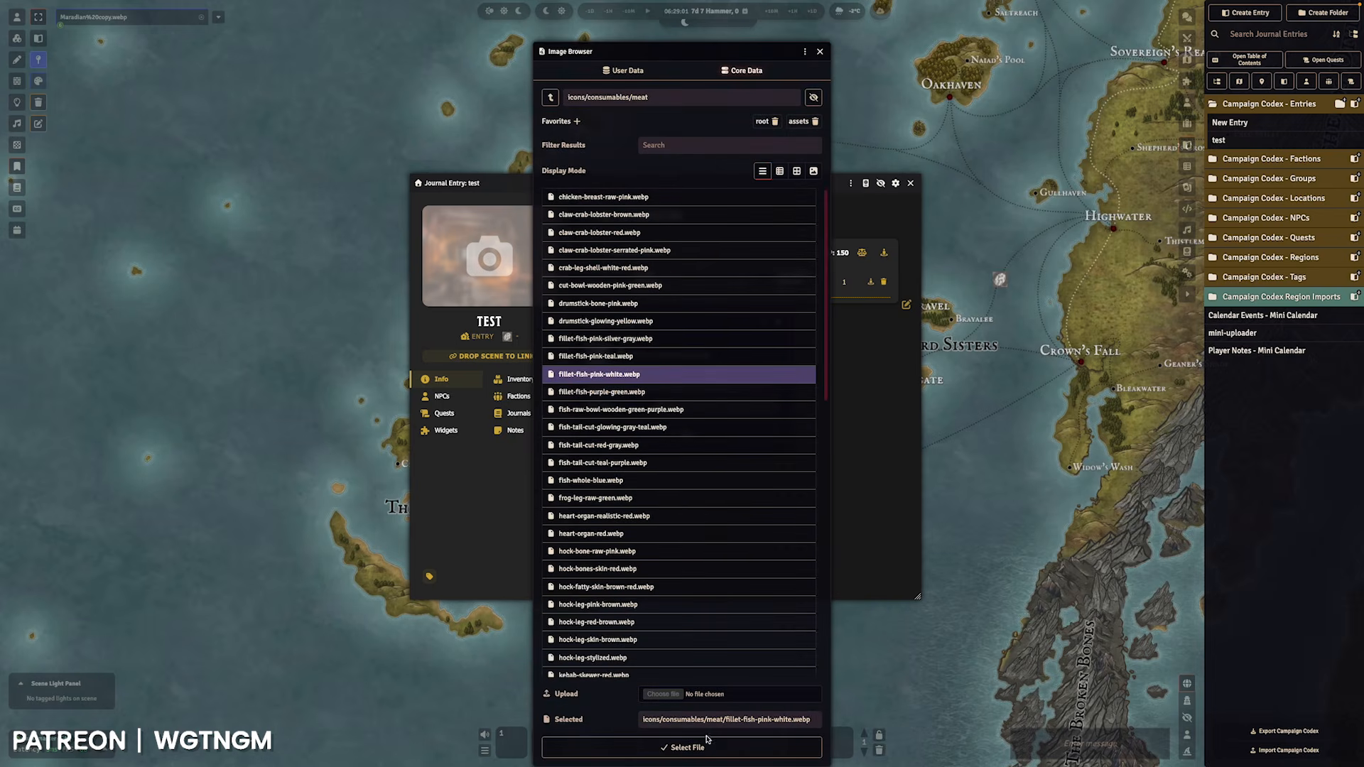
left_click(704, 746)
left_click(697, 438)
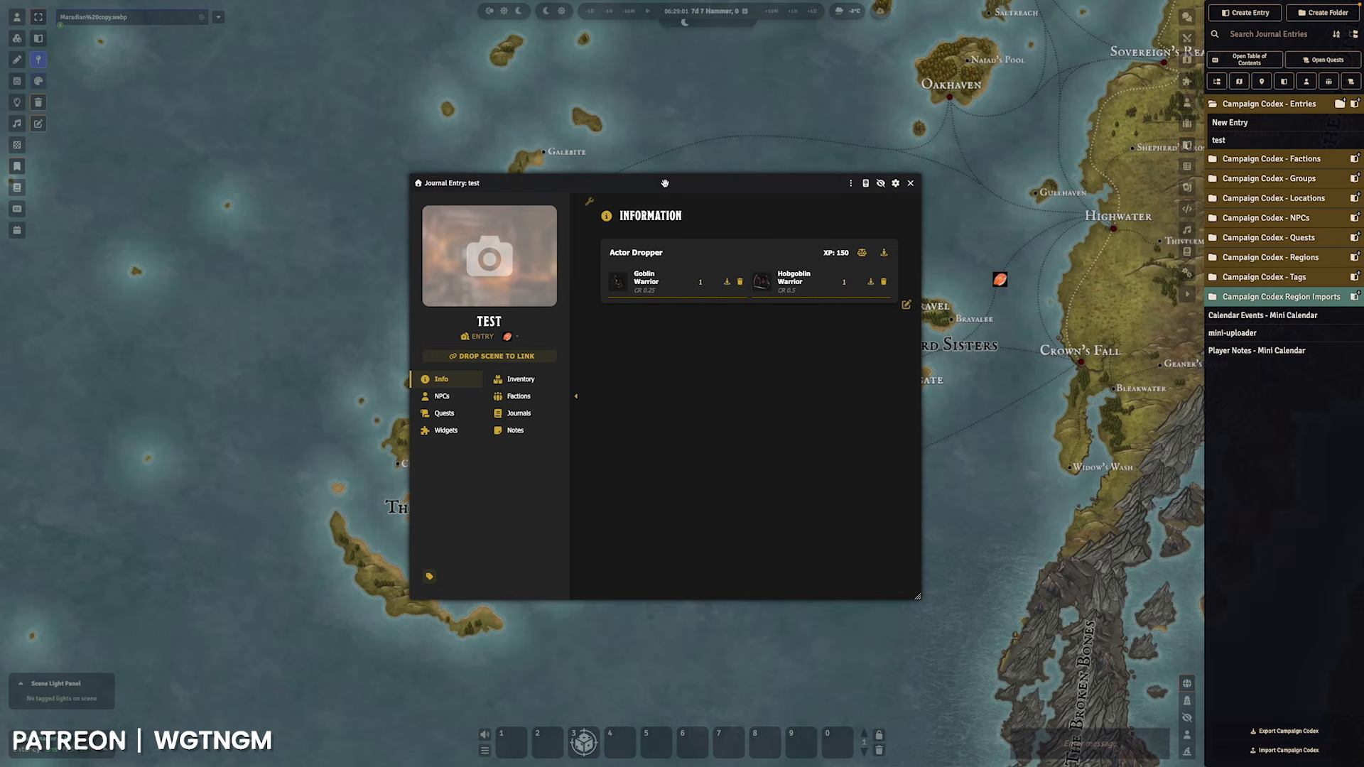
- Balance the Actor Dropper encounter for party level 5, 1 player and Moderate difficulty
left_click_drag(665, 183, 633, 190)
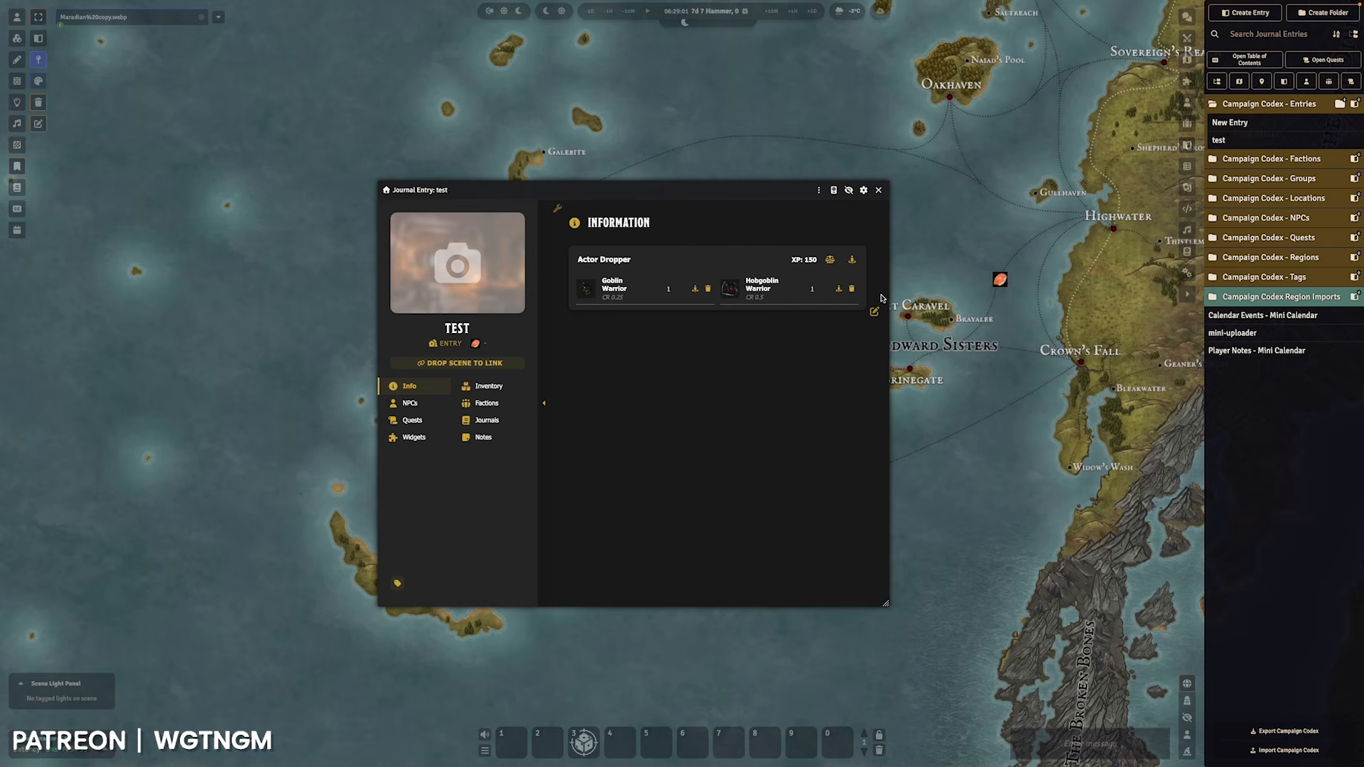
left_click(829, 260)
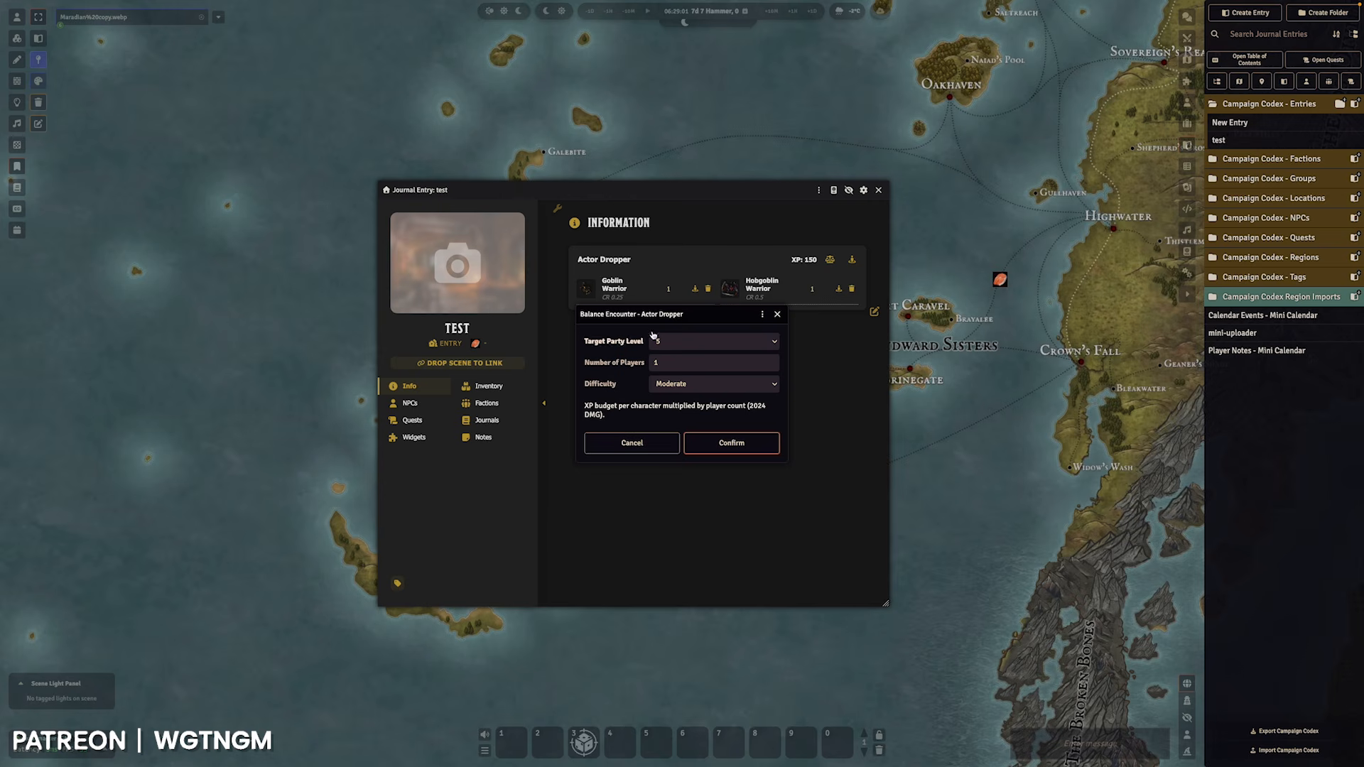
left_click(764, 443)
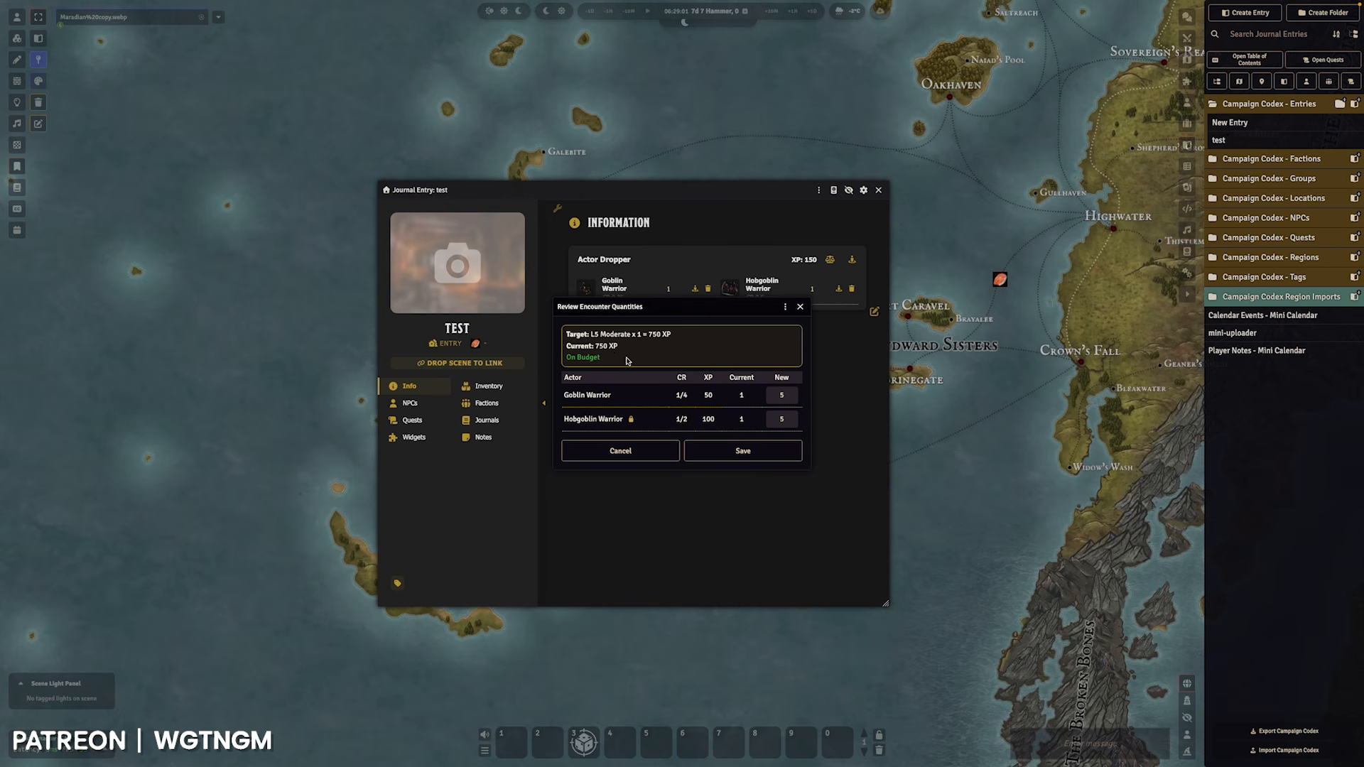
- Unlock the Hobgoblin Warrior in the encounter quantities review and set its new quantity to 0
left_click_drag(649, 306, 727, 314)
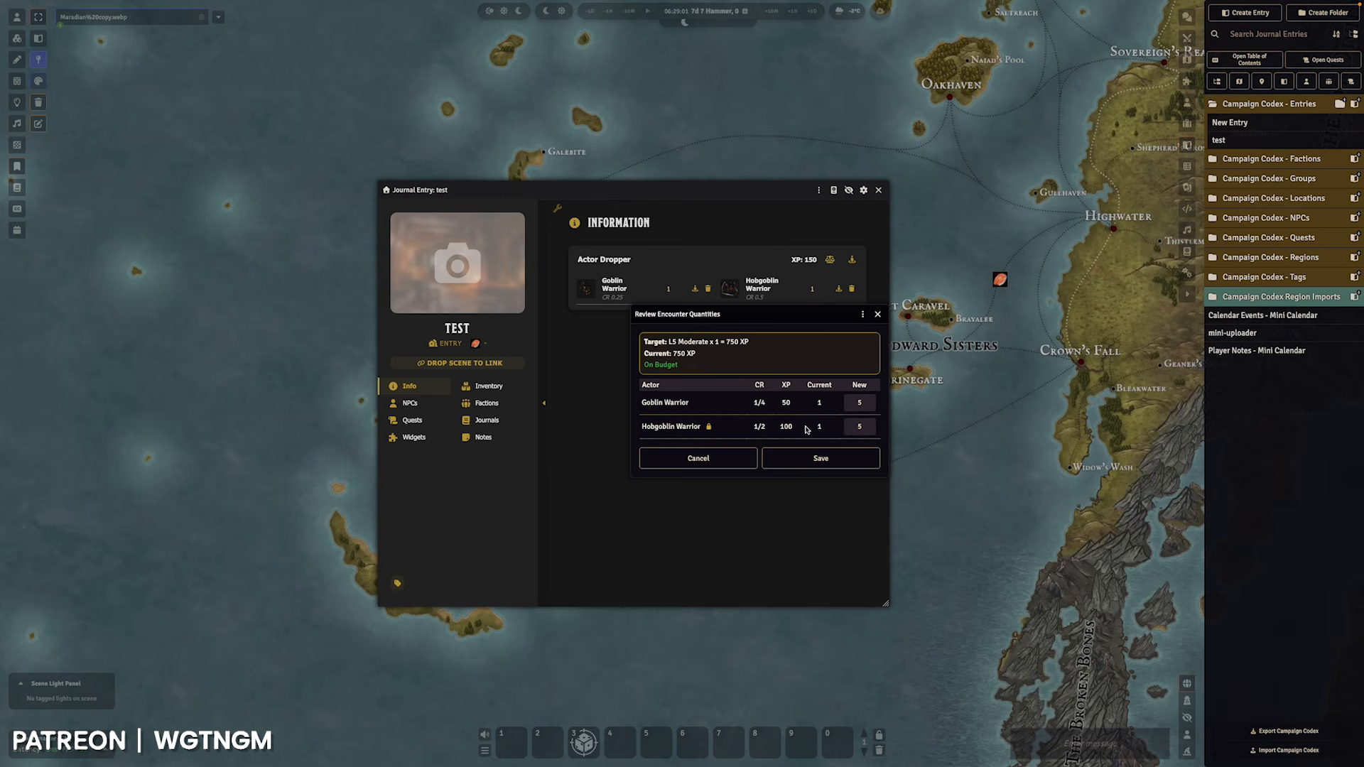
left_click(709, 426)
left_click(861, 426)
type("0")
key("Tab")
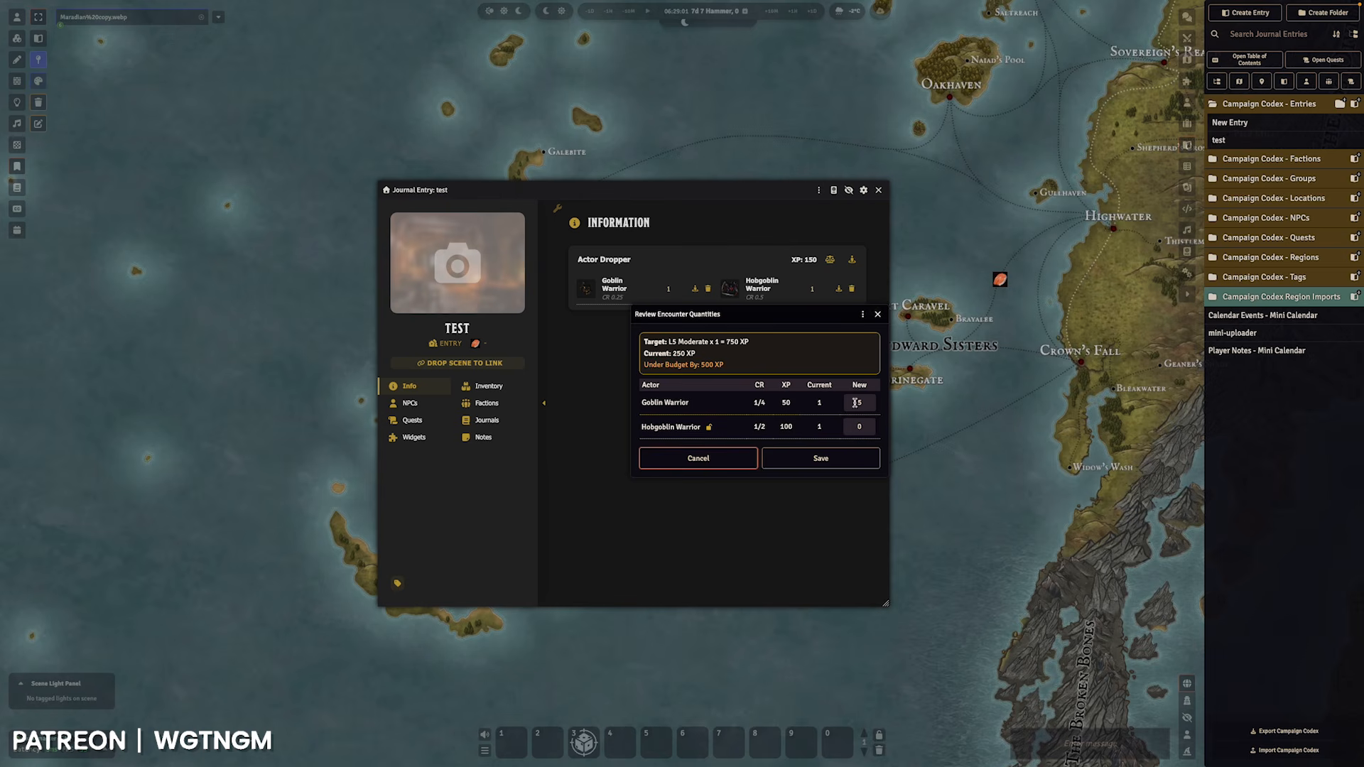
- Set the new quantities to 0 for the Goblin Warrior and 10 for the Hobgoblin Warrior, and save the encounter
left_click(863, 403)
type("0")
key("Tab")
type("10")
key("Tab")
key("Tab")
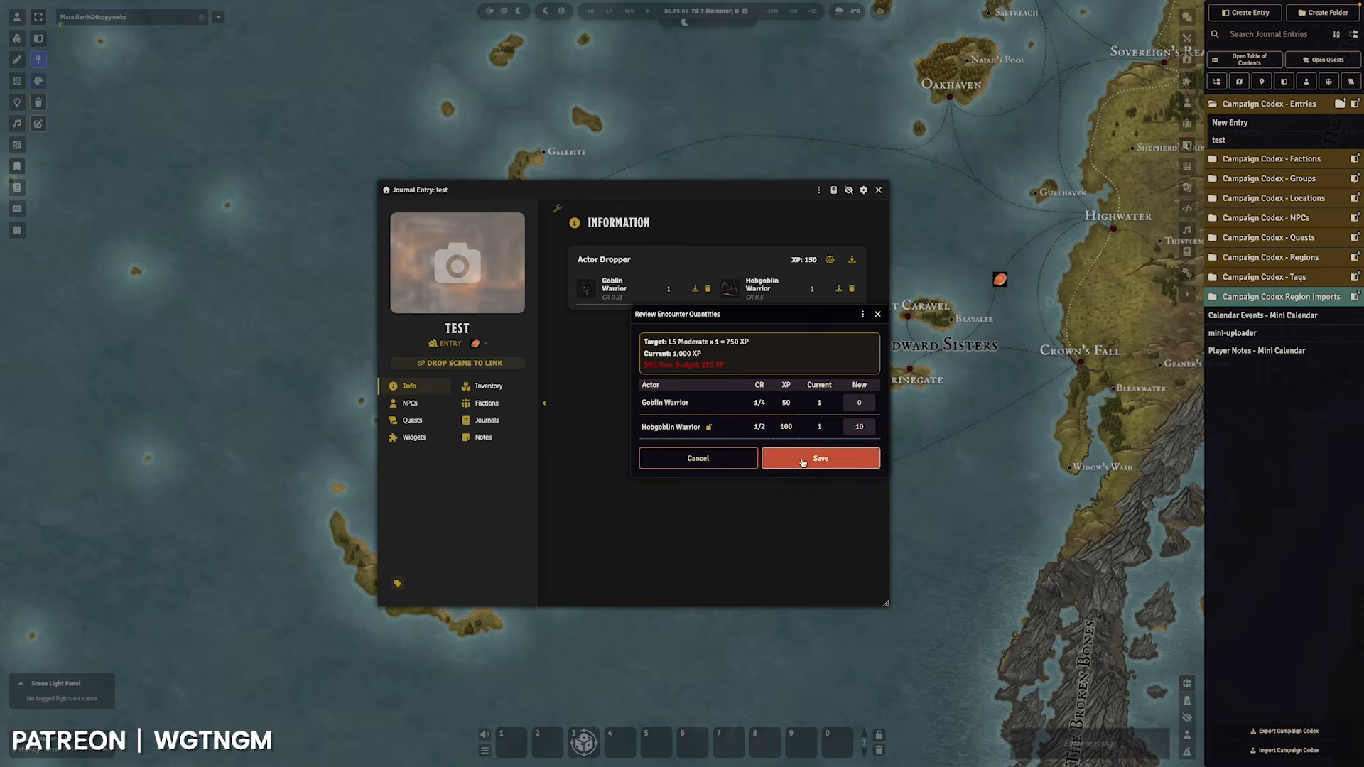
key("Return")
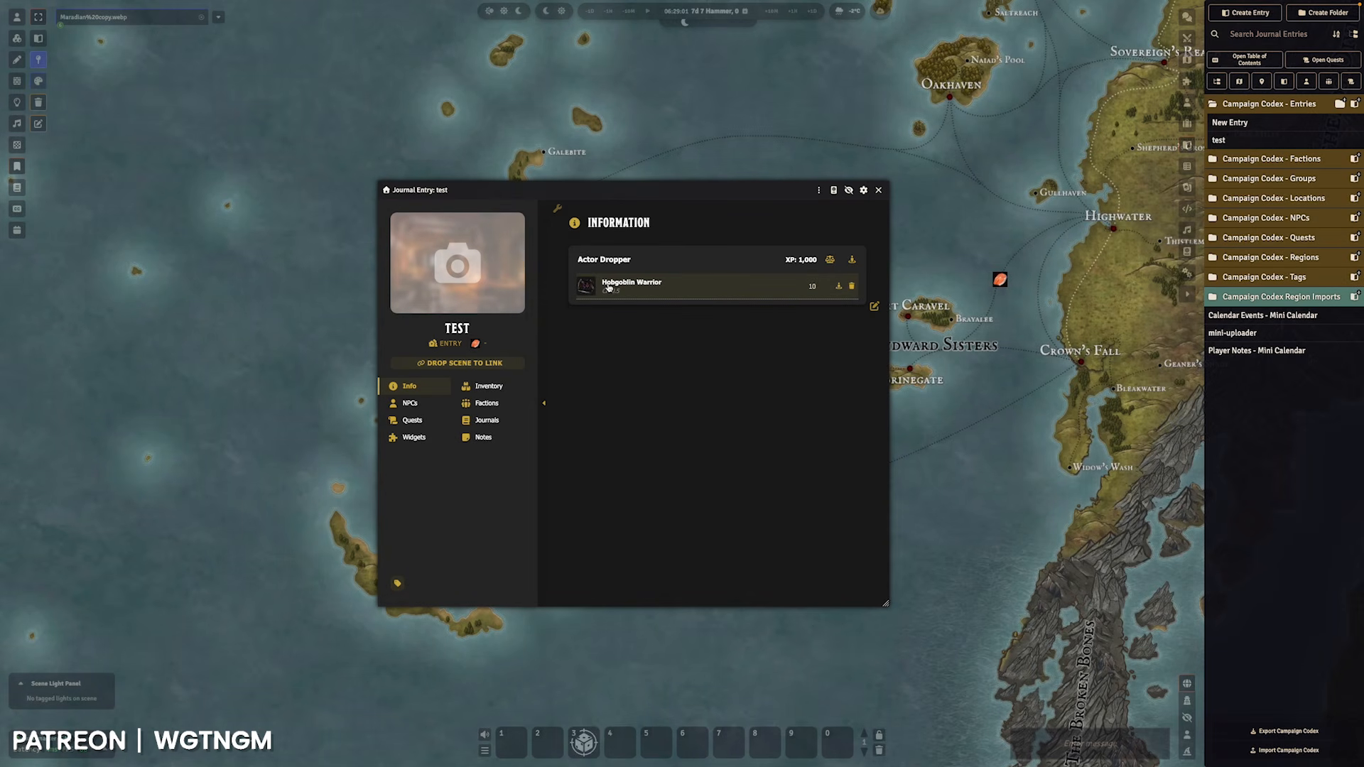